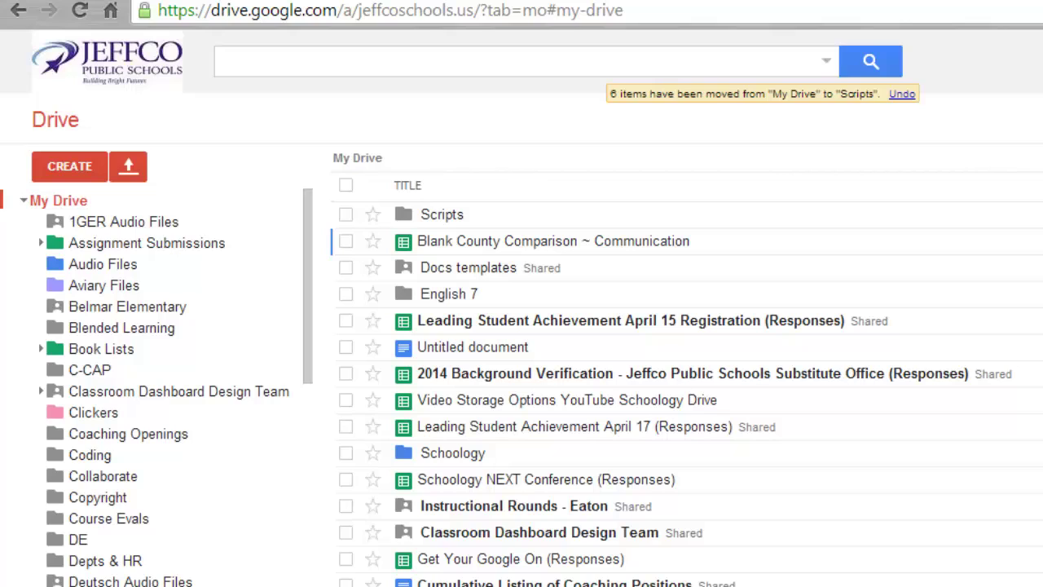
Create a new folder named "English 8" in My Drive
left_click(92, 167)
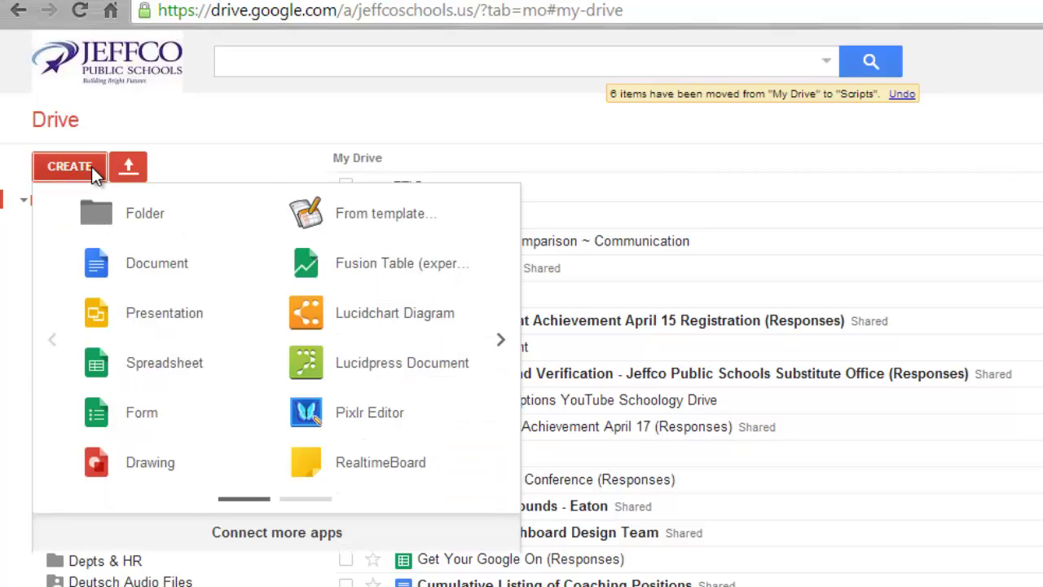
left_click(131, 217)
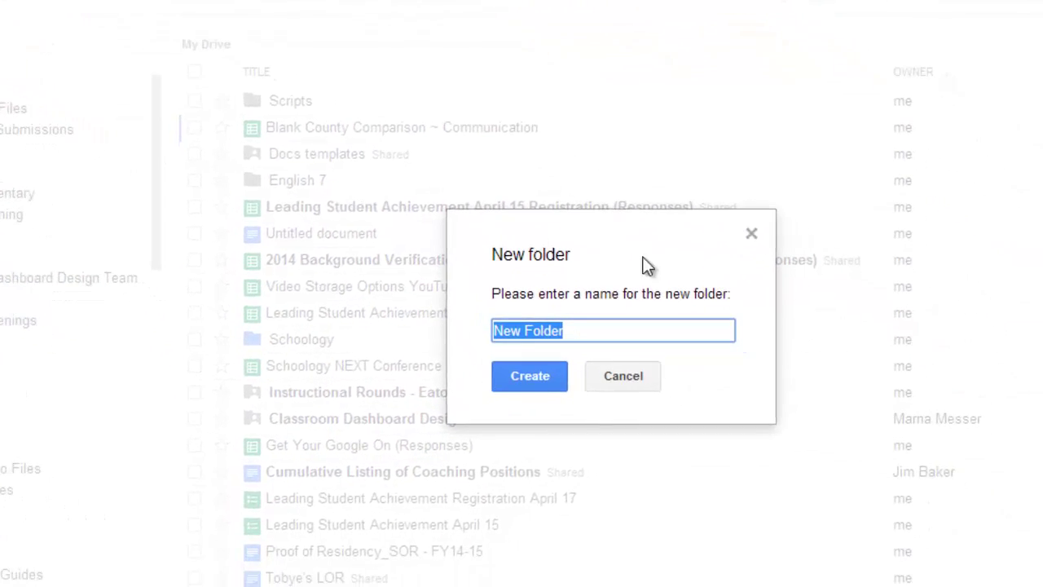
type("English 8")
left_click(542, 383)
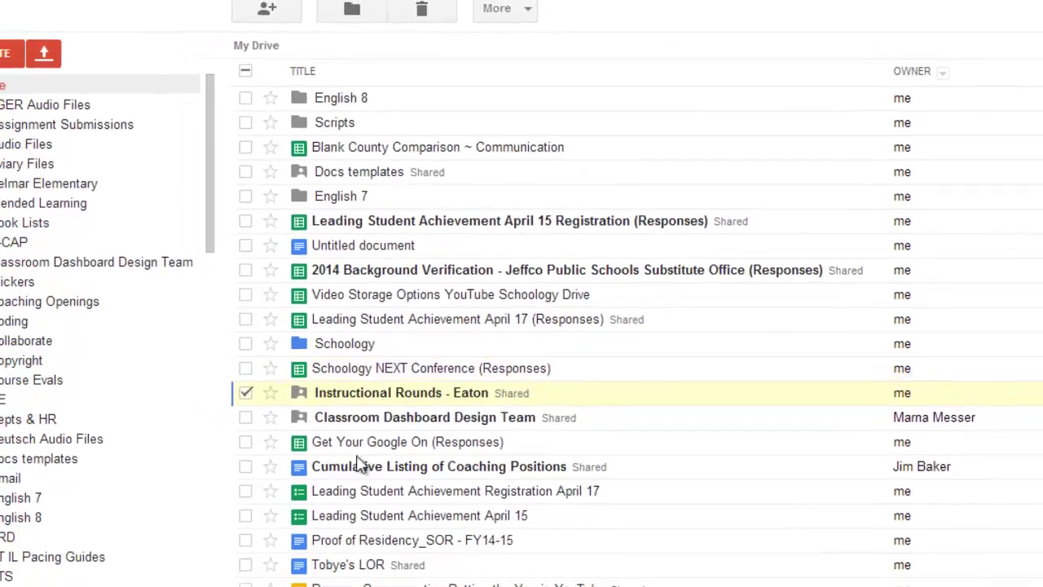
Open the English 7 folder and set its sharing visibility to Anyone with the link, with Can view access
left_click_drag(275, 225, 234, 300)
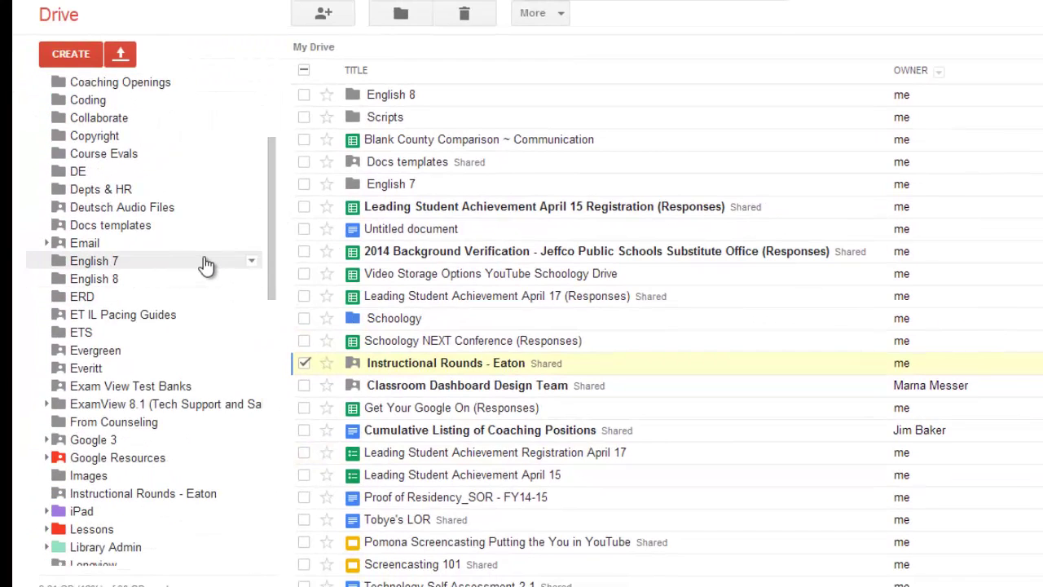
left_click(210, 265)
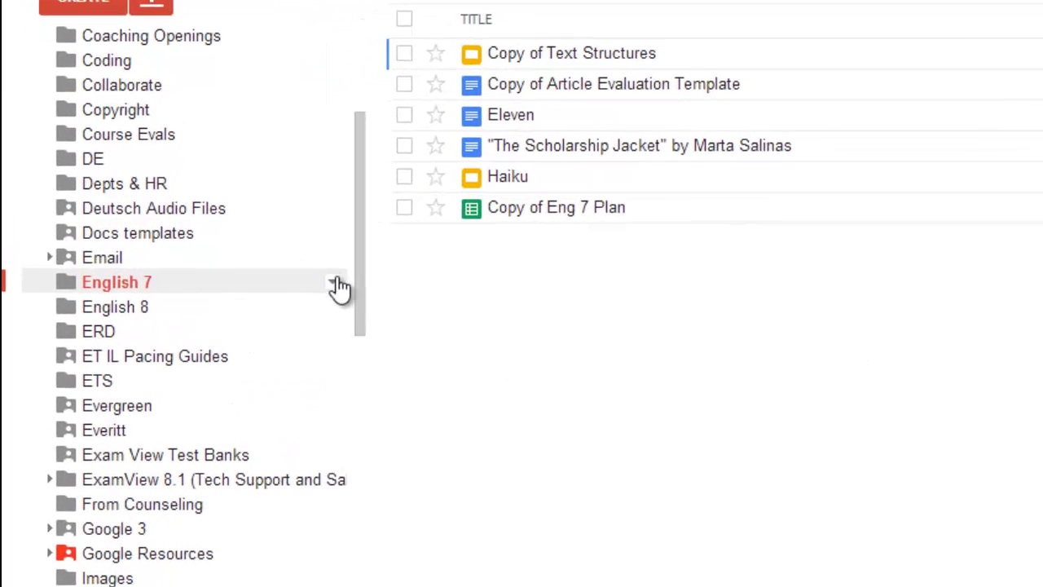
left_click(336, 283)
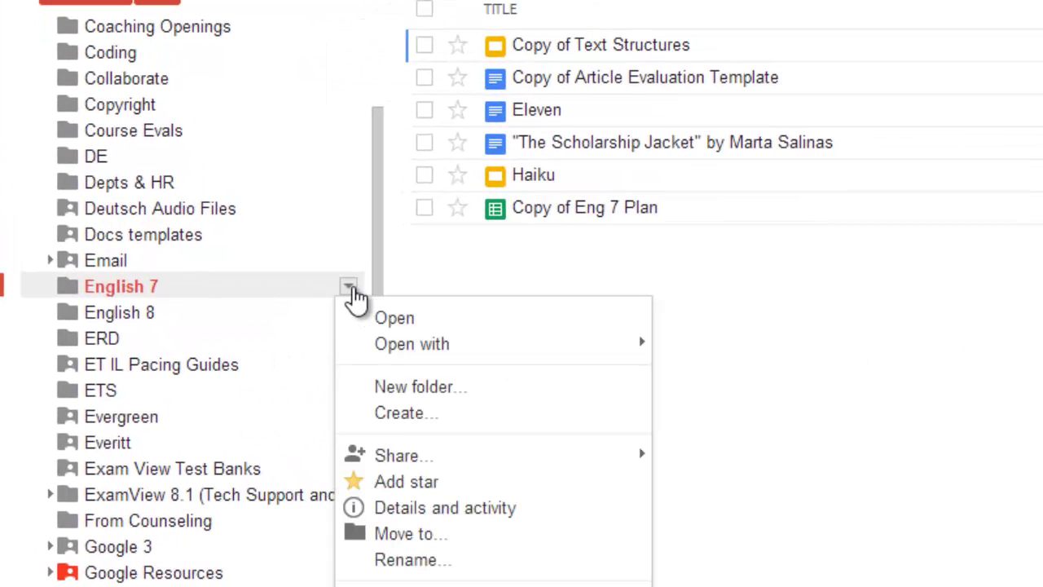
mouse_move(407, 456)
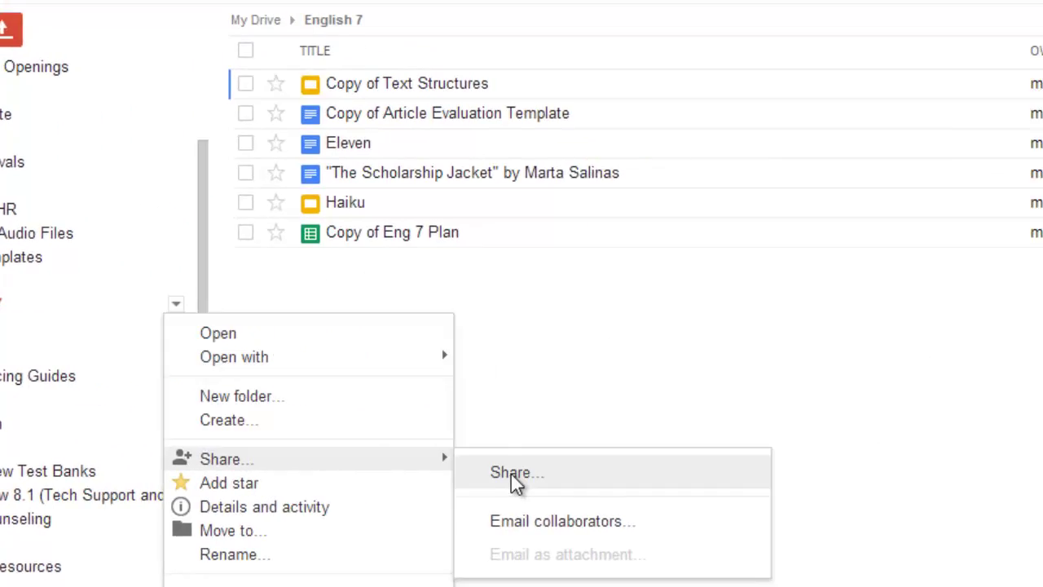
left_click(515, 474)
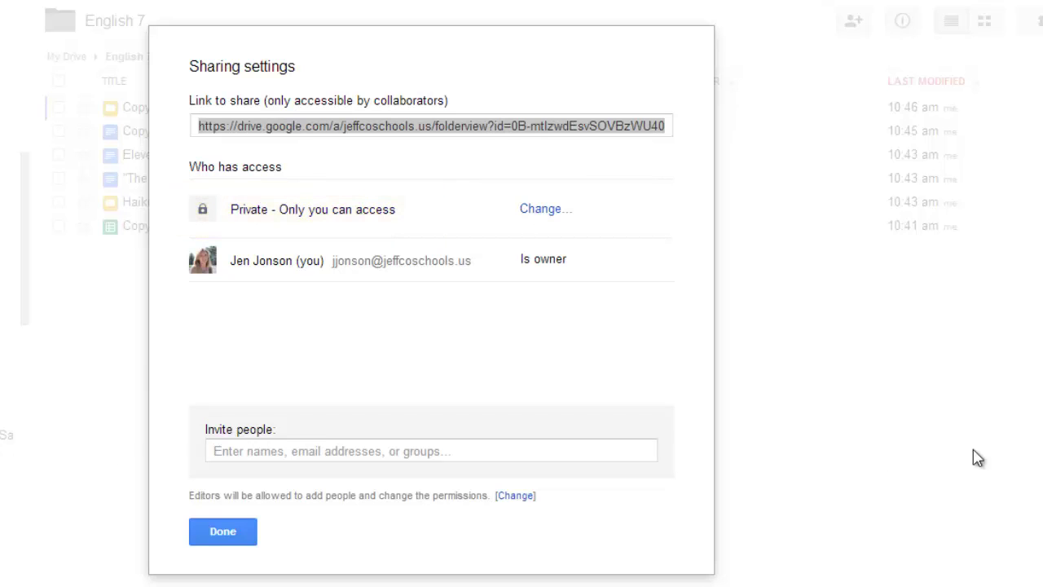
left_click(535, 212)
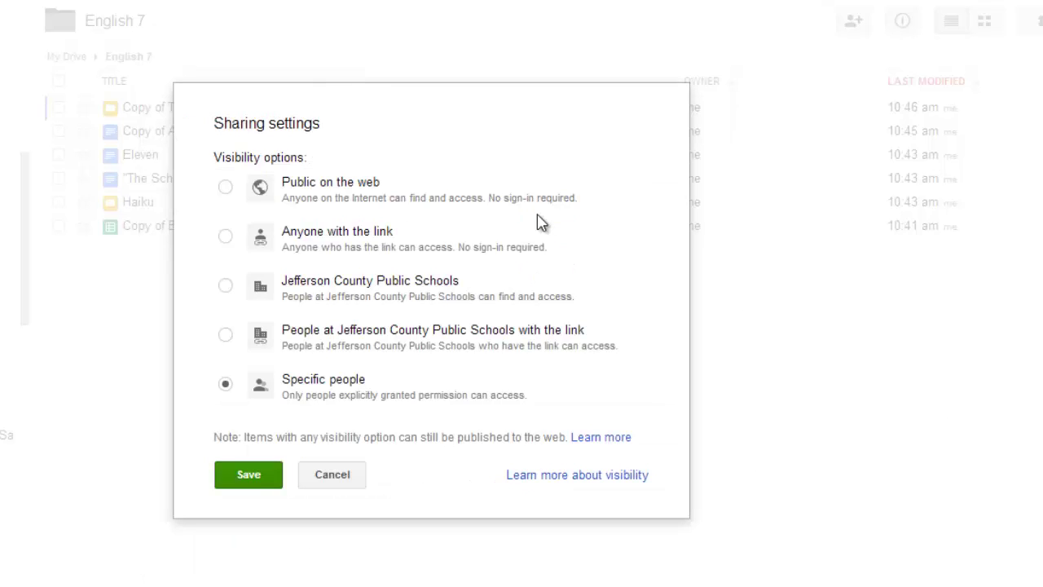
left_click(225, 242)
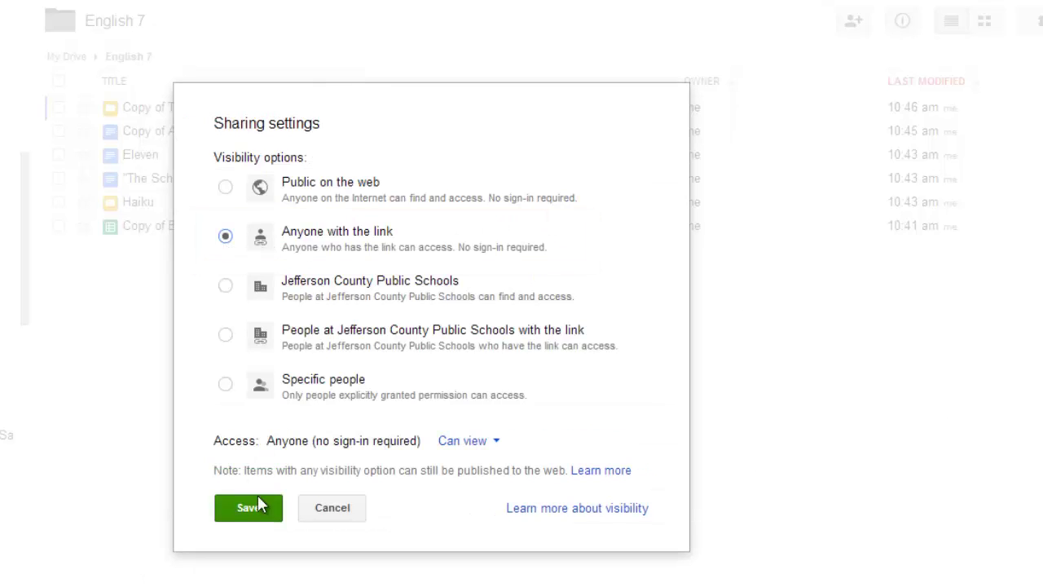
left_click(258, 515)
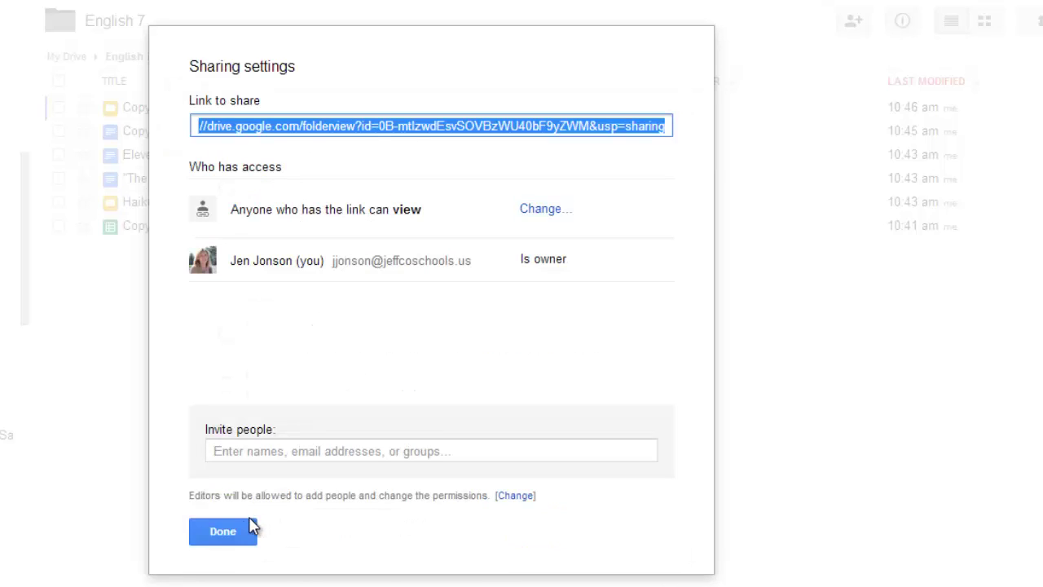
left_click(236, 530)
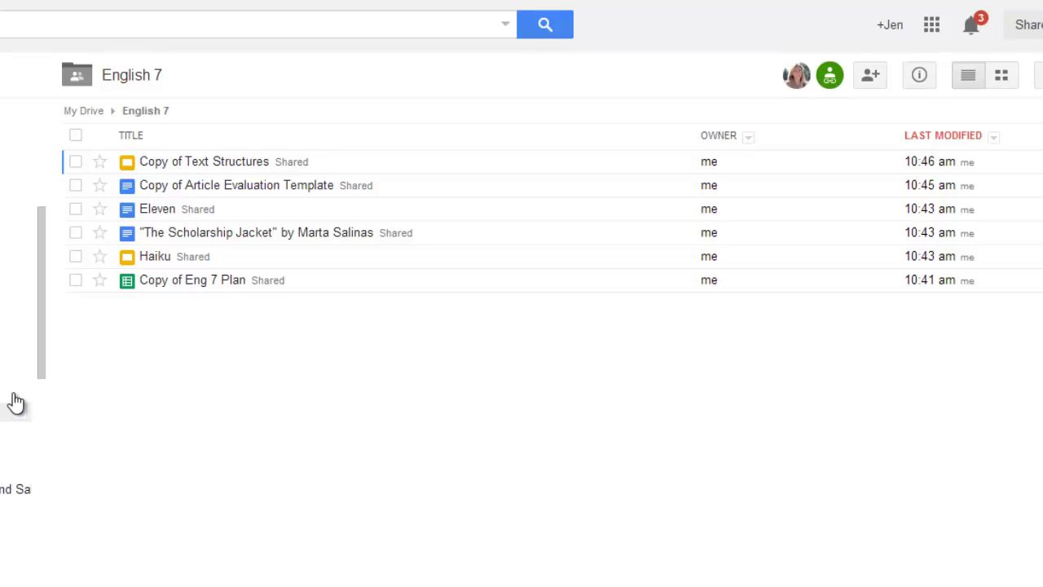
Check the sharing settings of the Copy of Eng 7 Plan spreadsheet and close them unchanged
left_click(75, 281)
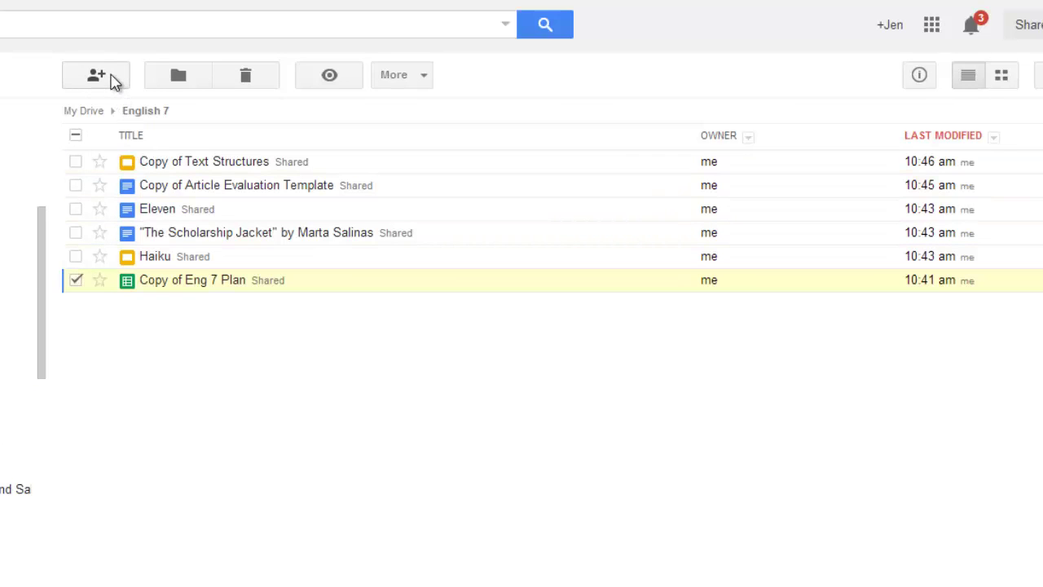
left_click(113, 81)
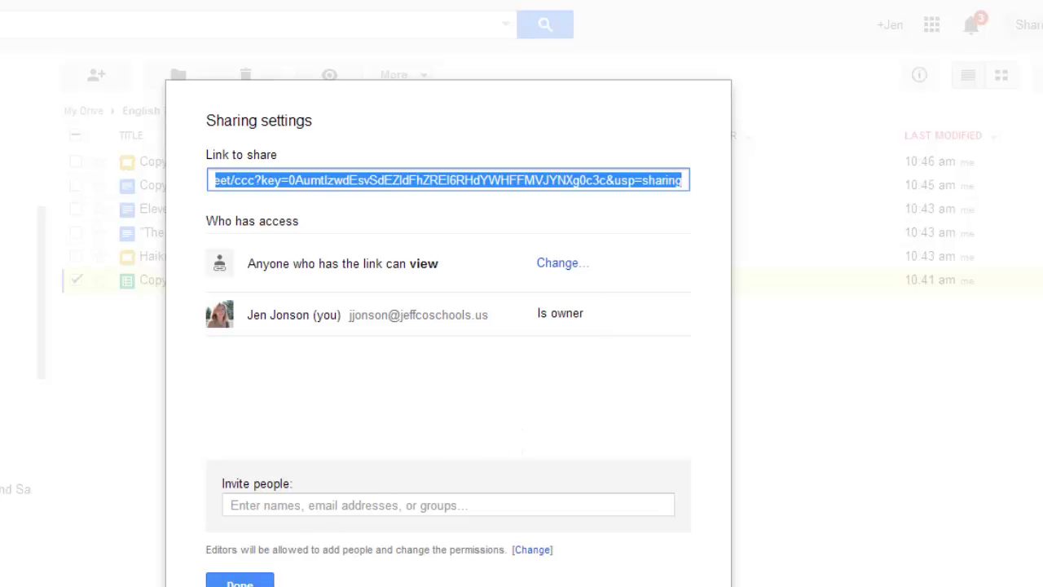
left_click(240, 582)
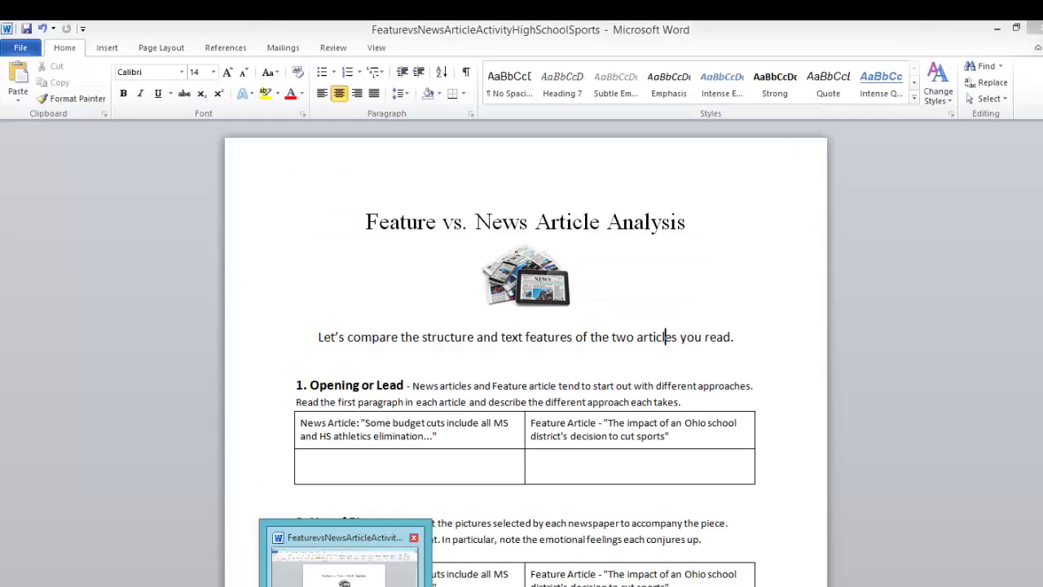
View the Word handout on feature versus news articles, and open Text Analysis Activity in Unit 4: Feature Article on Schoology
left_click(345, 563)
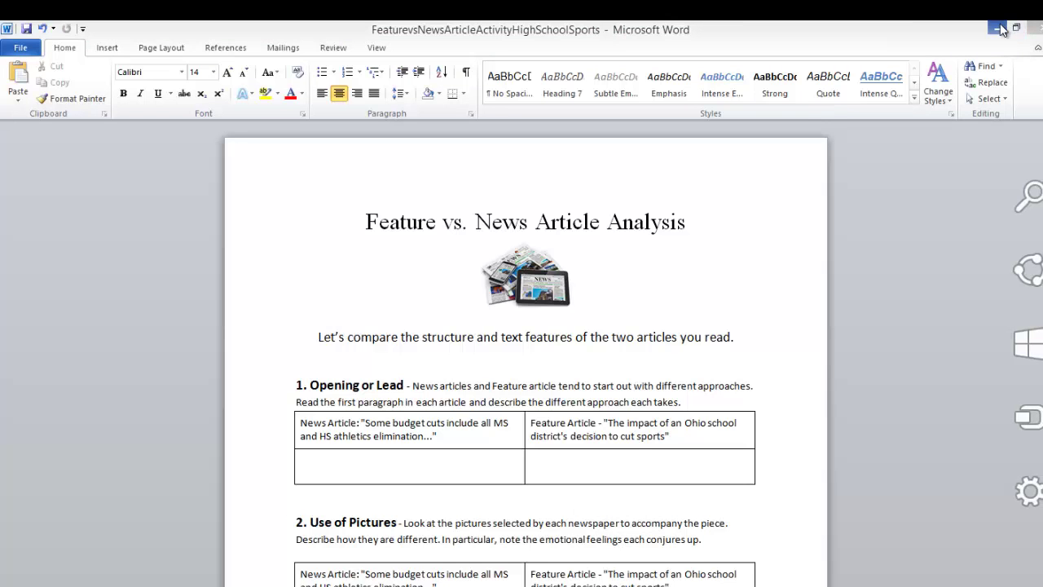
key("alt+Tab")
left_click(139, 30)
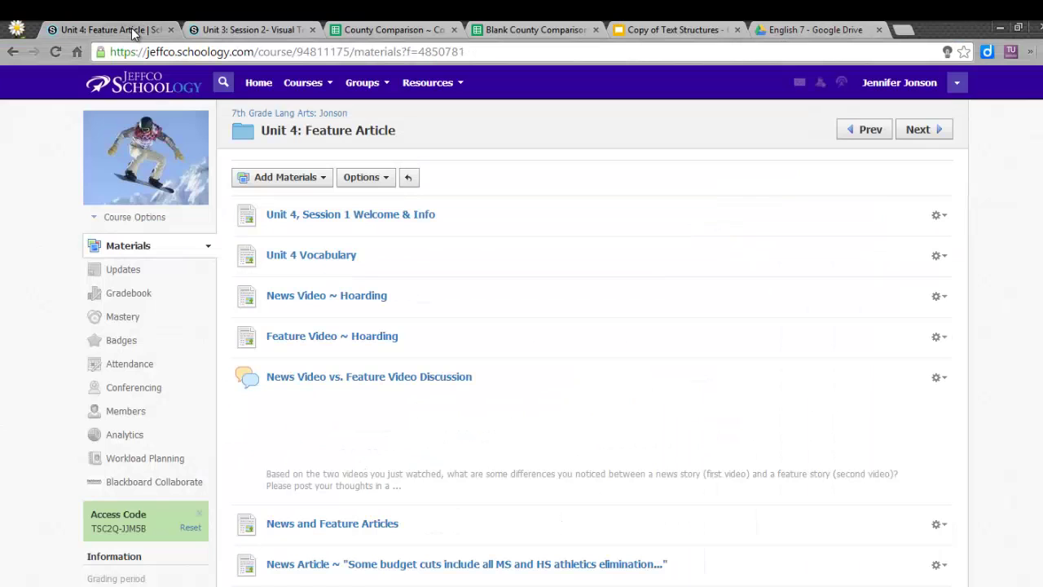
scroll(427, 268, "down", 4)
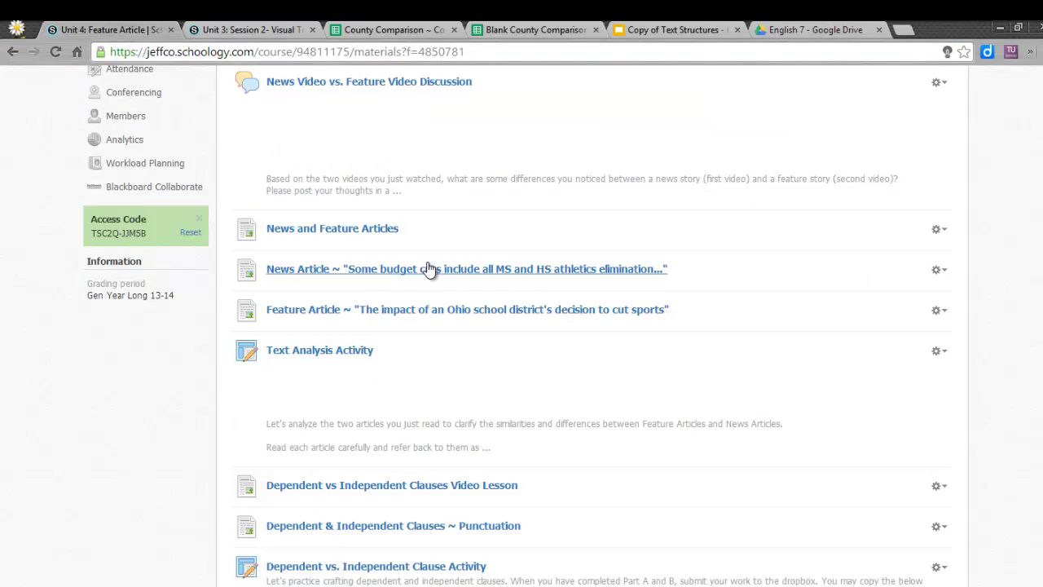
left_click(356, 352)
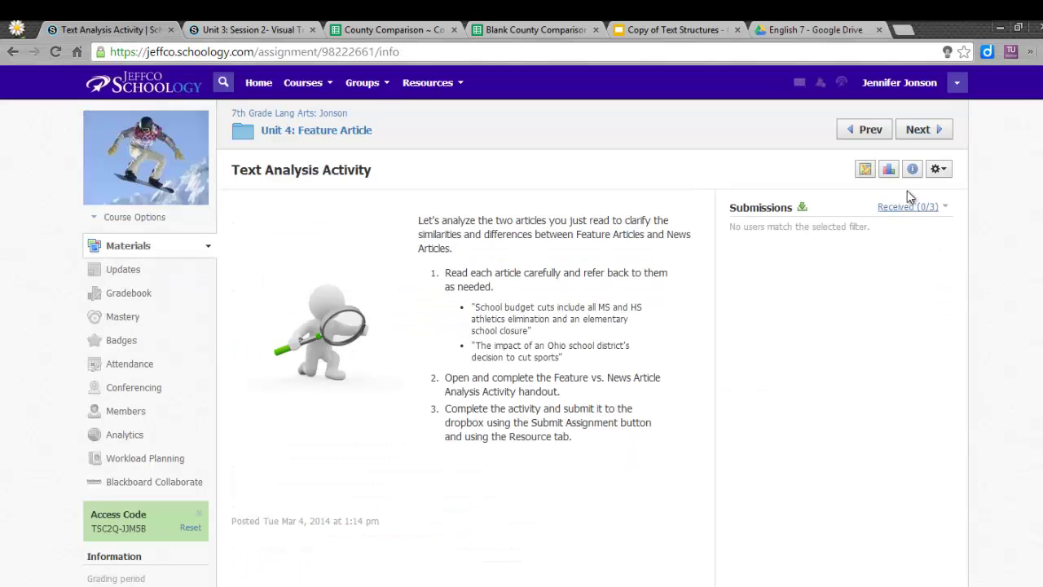
Open the Text Analysis Activity assignment for editing and look at its option for attaching a file
left_click(938, 170)
left_click(927, 188)
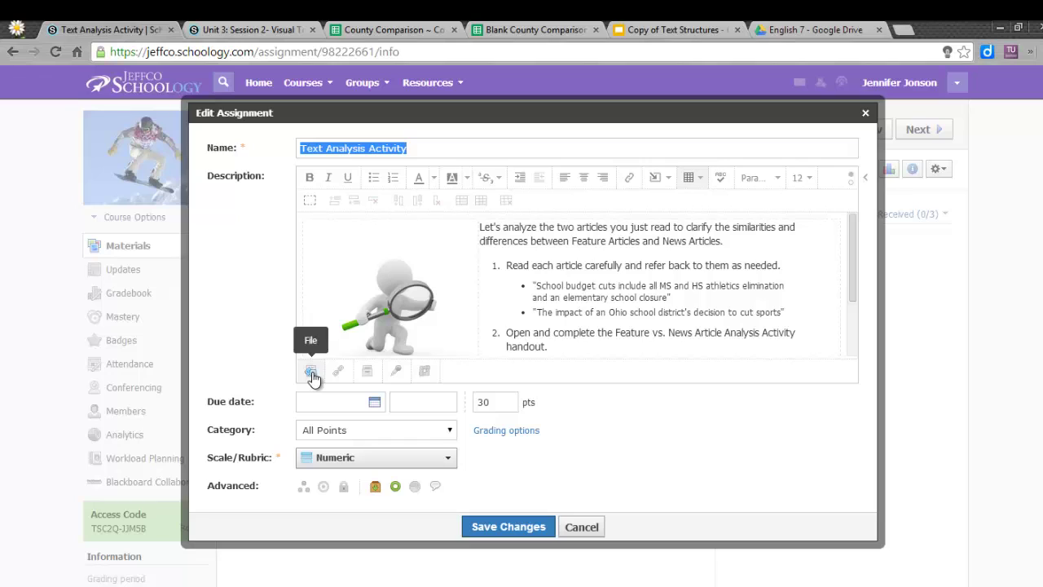
left_click(311, 374)
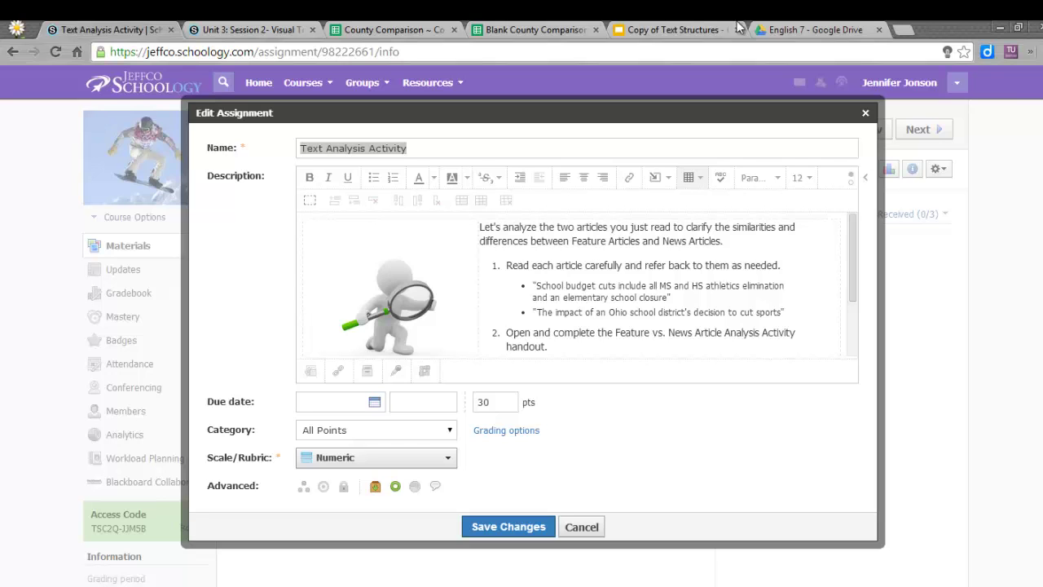
Switch to the English 7 folder in Google Drive and review the upload settings, including Confirm settings before each upload
left_click(807, 31)
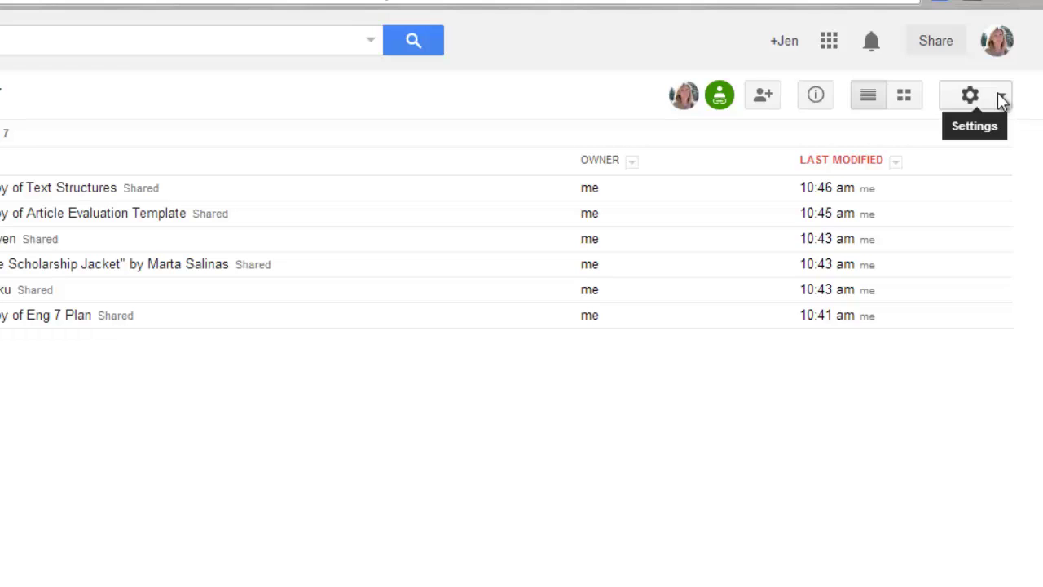
left_click(1001, 98)
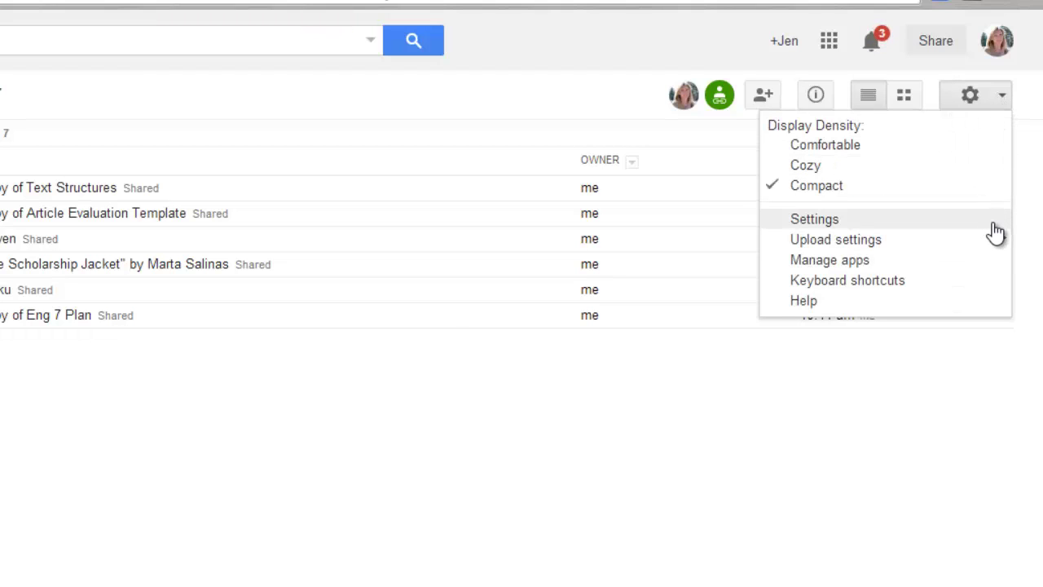
mouse_move(1000, 241)
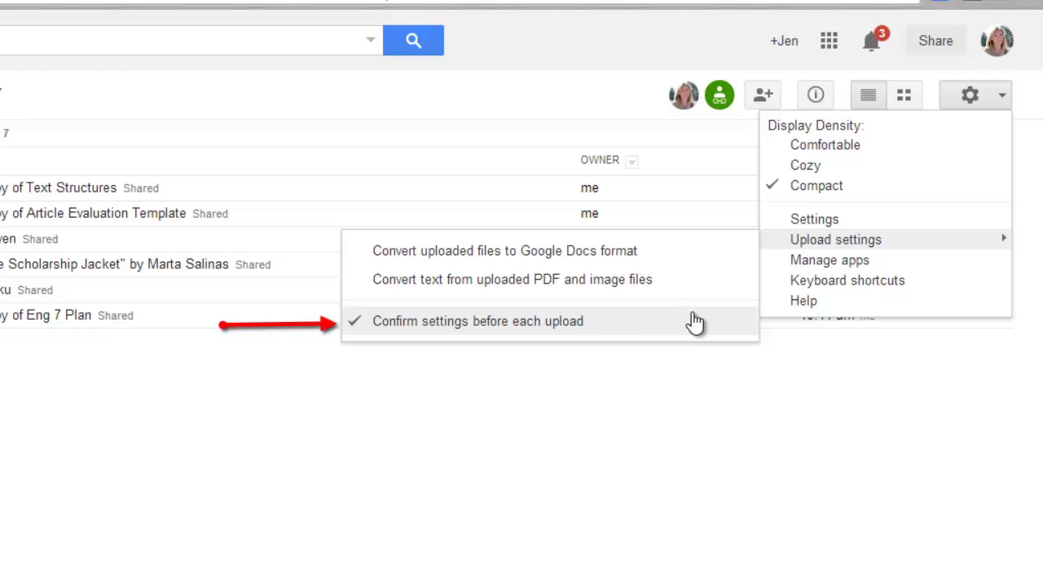
left_click(386, 445)
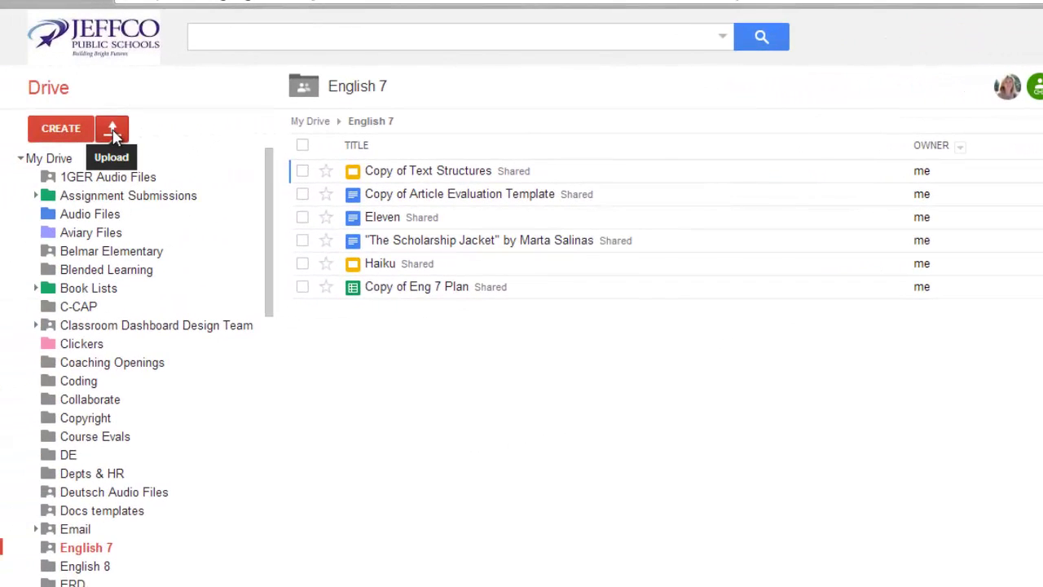
Upload FeaturevsNewsArticleActivityHighSchoolSports.docx from the Desktop to the shared English 7 folder, converting it to Google Docs format
left_click(112, 131)
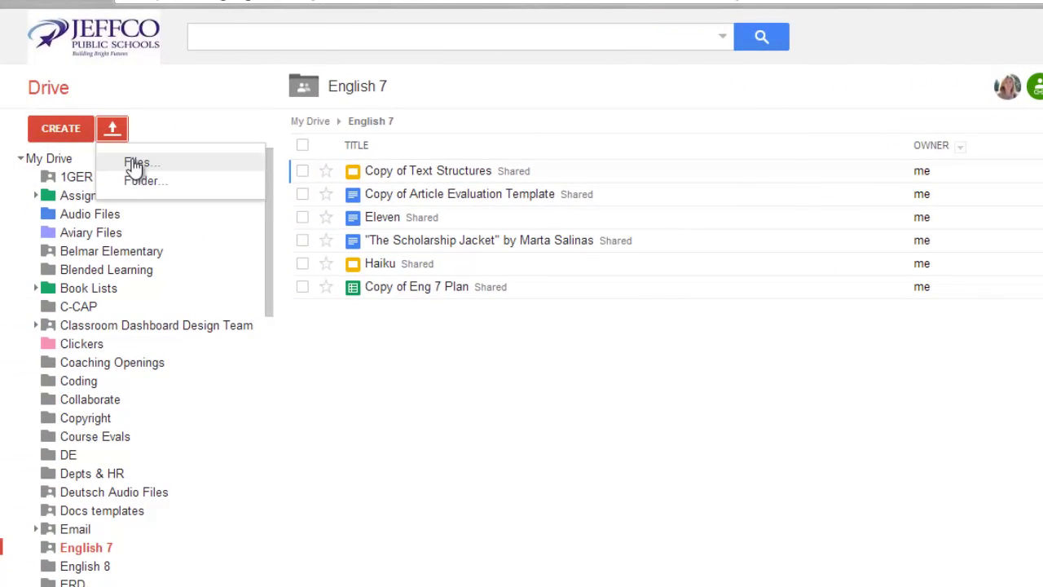
left_click(135, 161)
left_click_drag(570, 114, 566, 236)
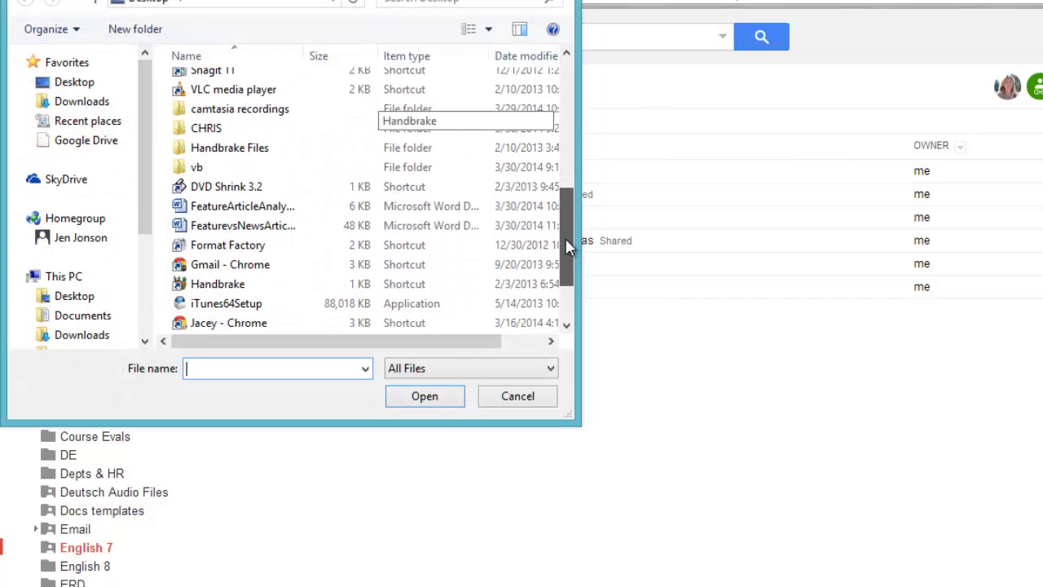
left_click(308, 234)
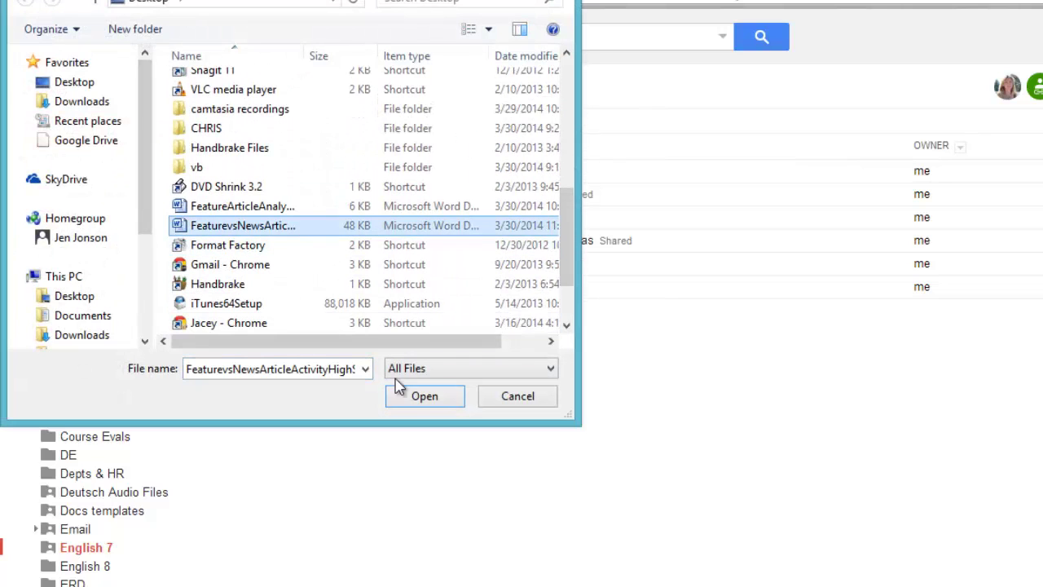
left_click(423, 395)
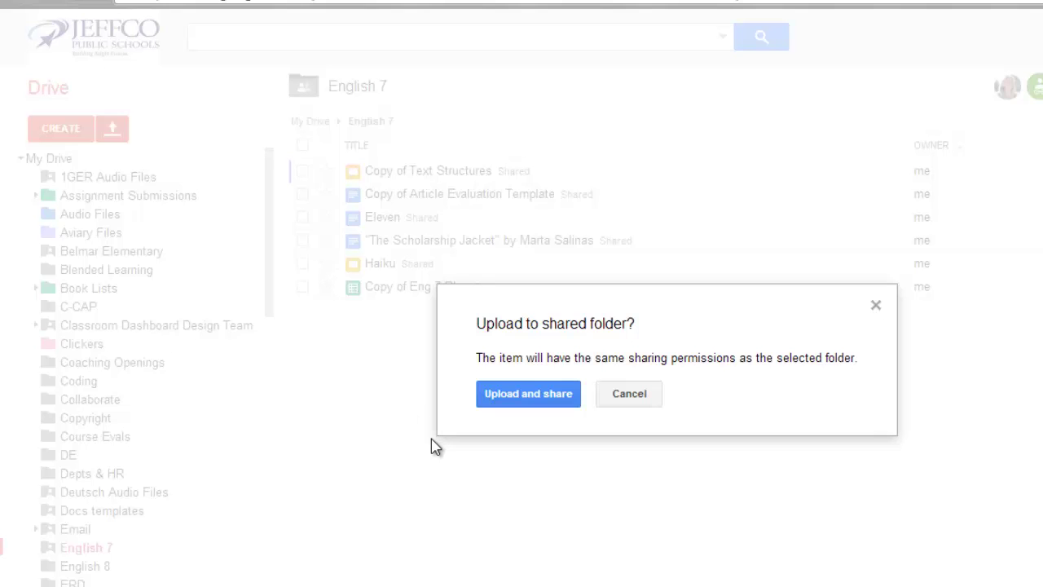
left_click(562, 400)
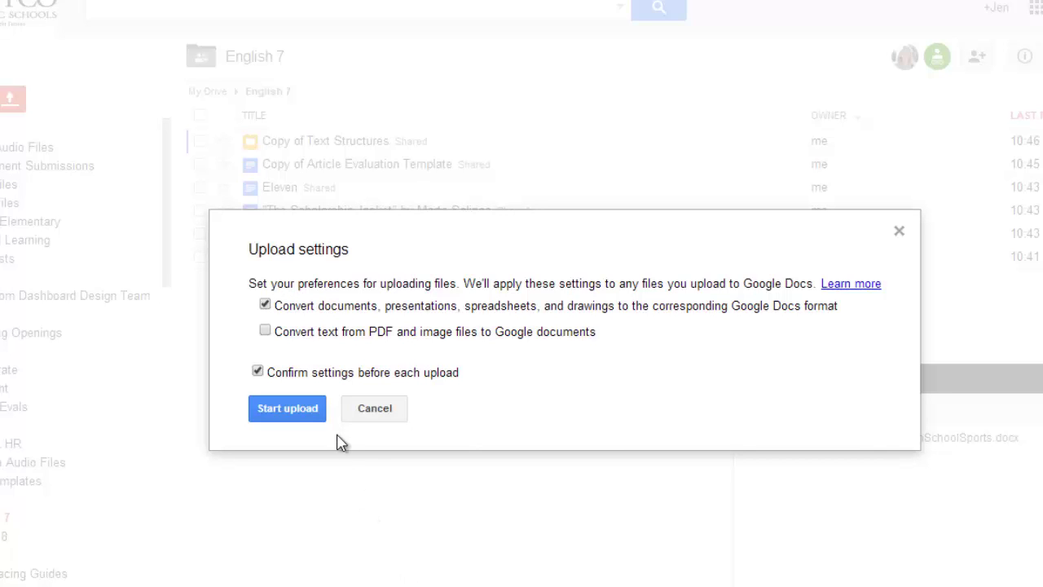
left_click(319, 416)
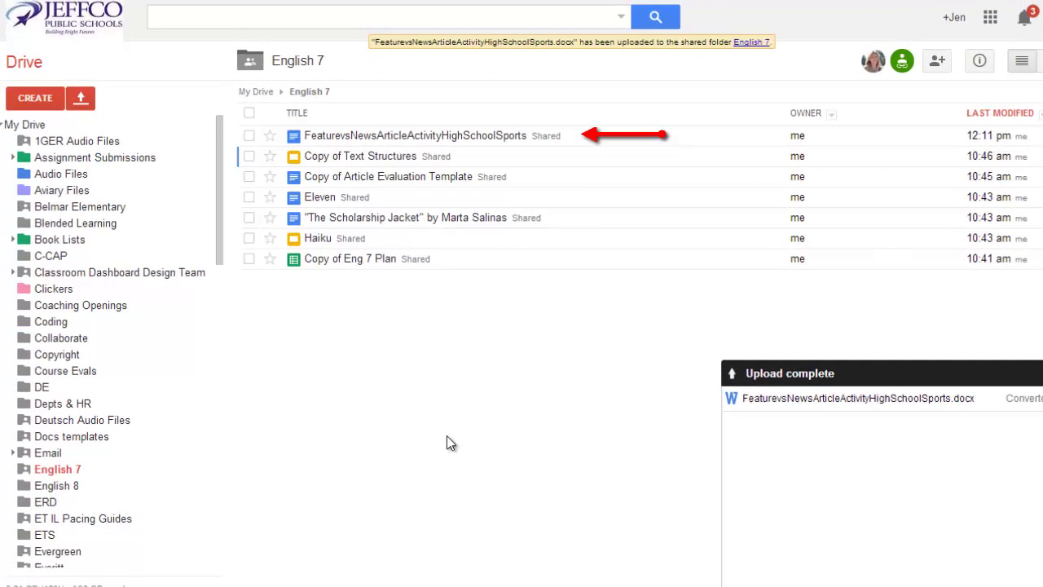
Open the uploaded FeaturevsNewsArticleActivityHighSchoolSports document and examine the converted layout throughout its pages
left_click_drag(447, 138, 350, 142)
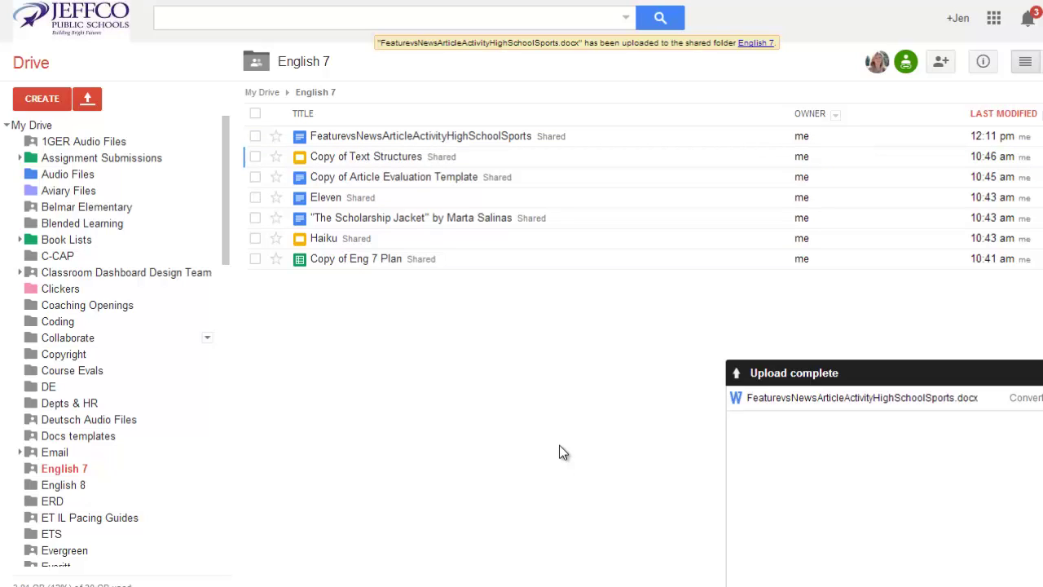
left_click(513, 137)
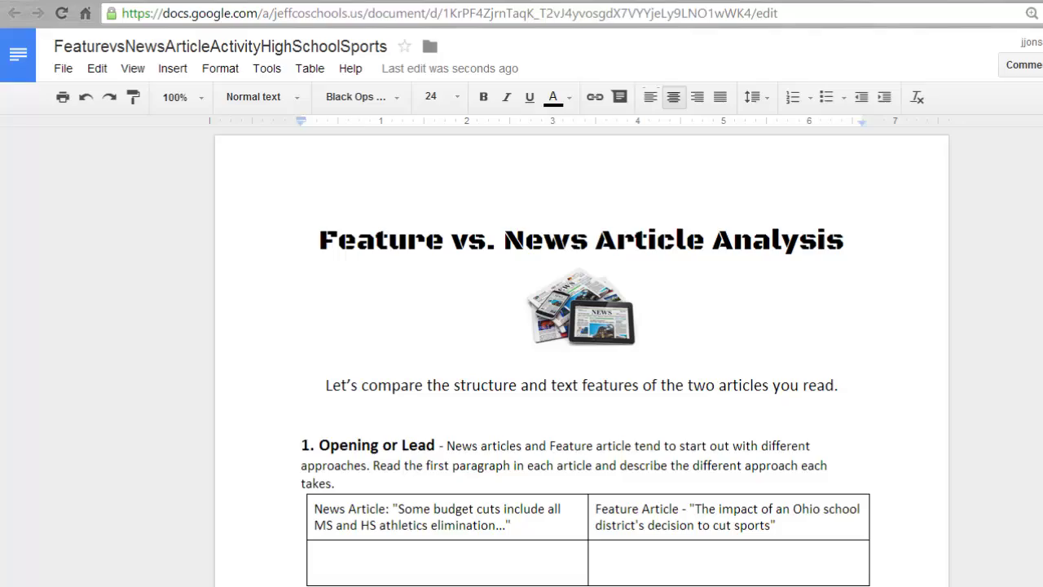
scroll(582, 358, "down", 10)
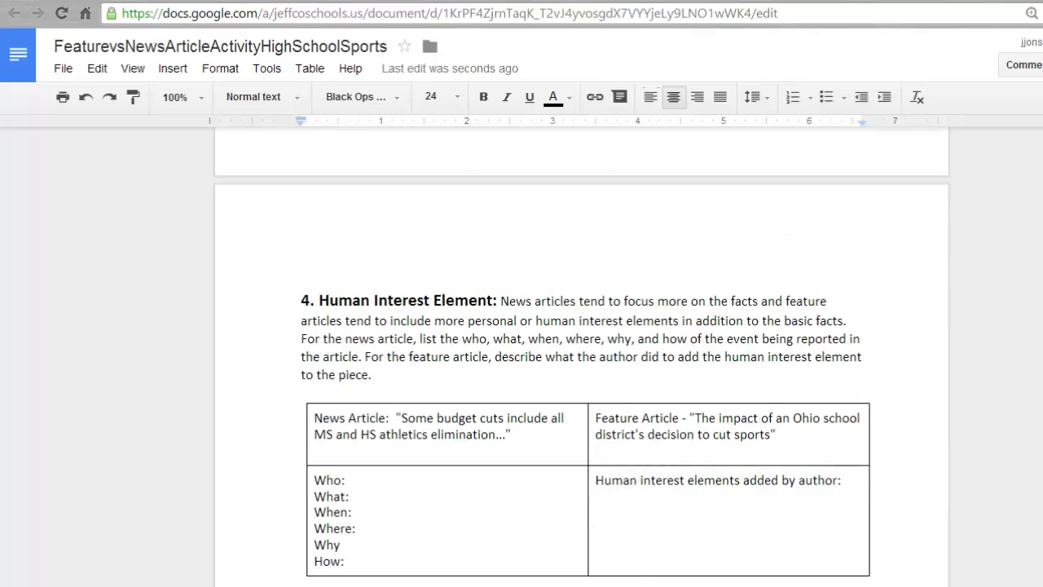
scroll(582, 359, "down", 15)
scroll(582, 359, "up", 20)
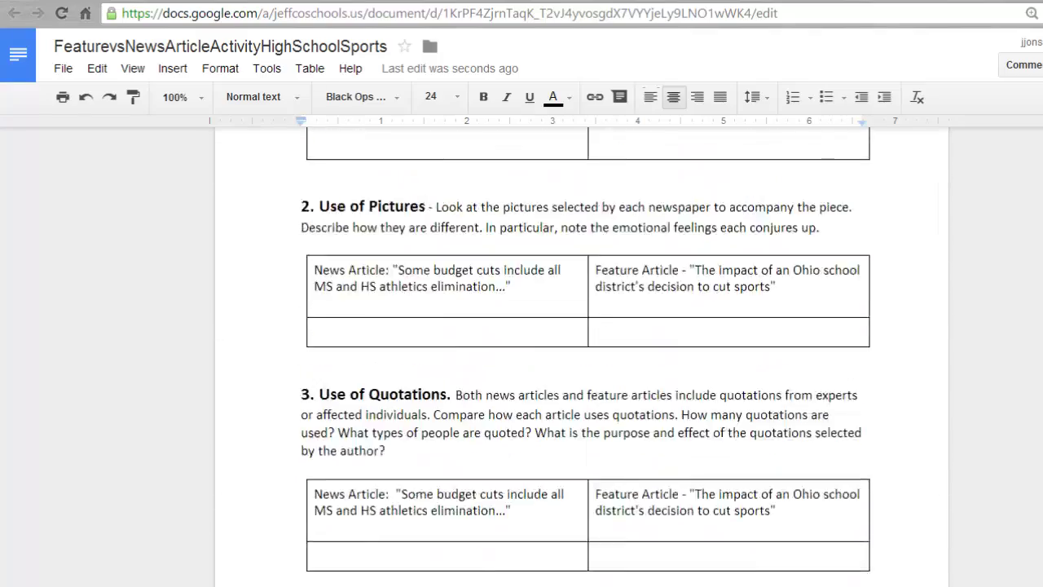
Copy the web address of the FeaturevsNewsArticleActivityHighSchoolSports document
scroll(582, 359, "up", 10)
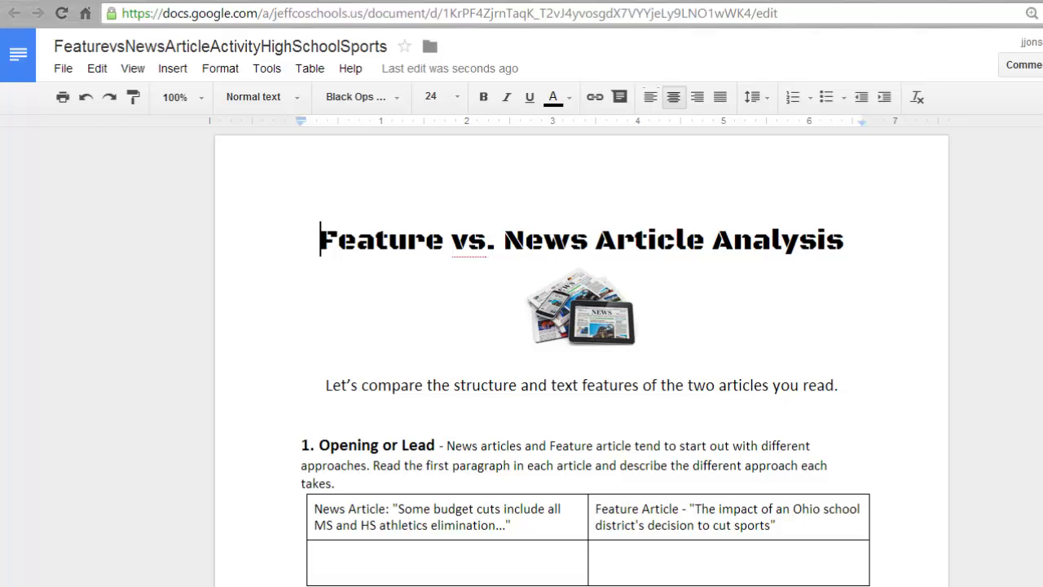
left_click(515, 15)
right_click(514, 20)
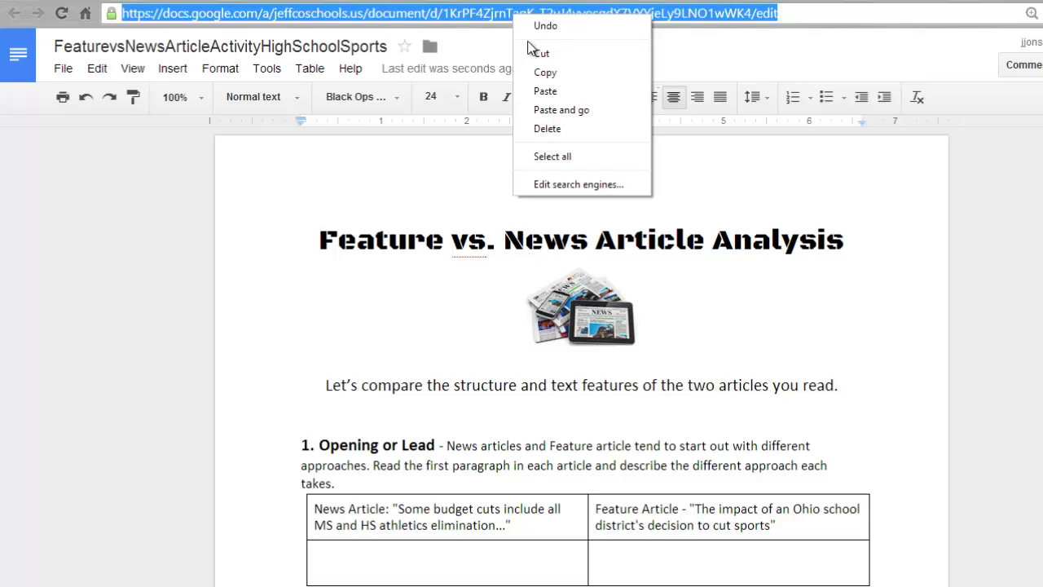
left_click(548, 71)
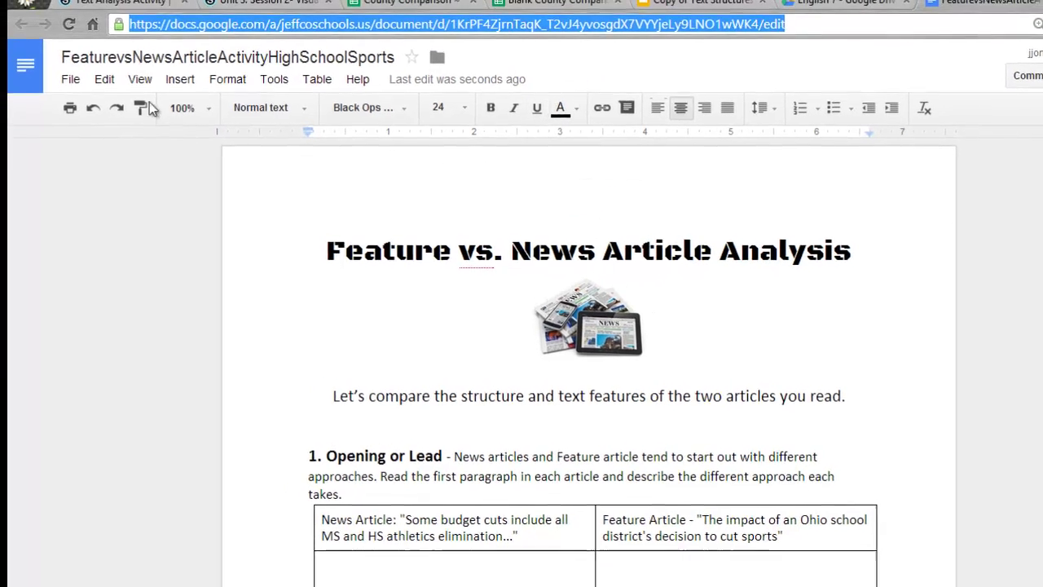
In the Schoology assignment description, link "Open and complete the Feature vs. News Article Analysis Activity" to the copied document address
left_click(141, 11)
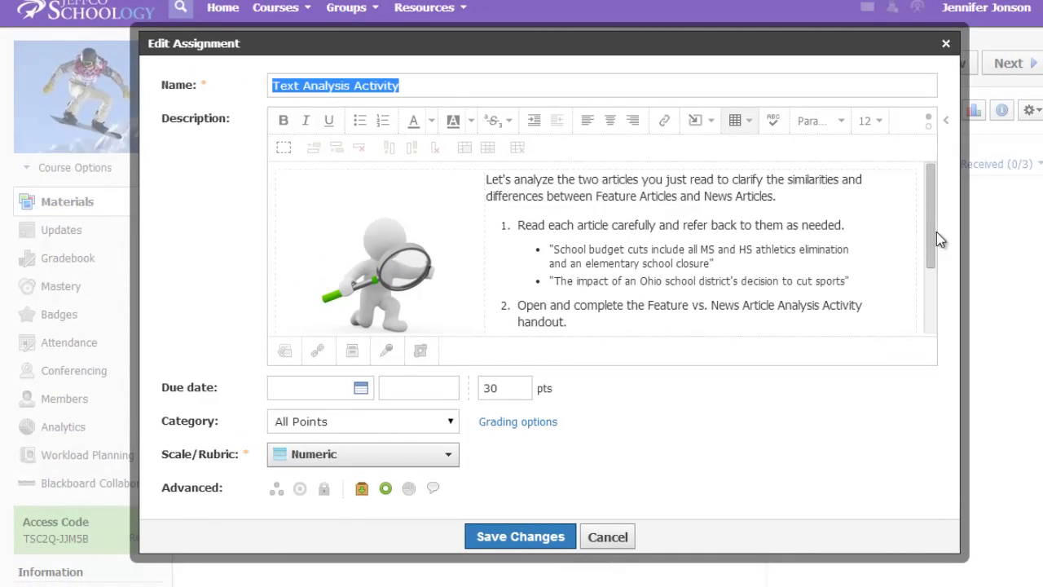
left_click_drag(935, 228, 935, 263)
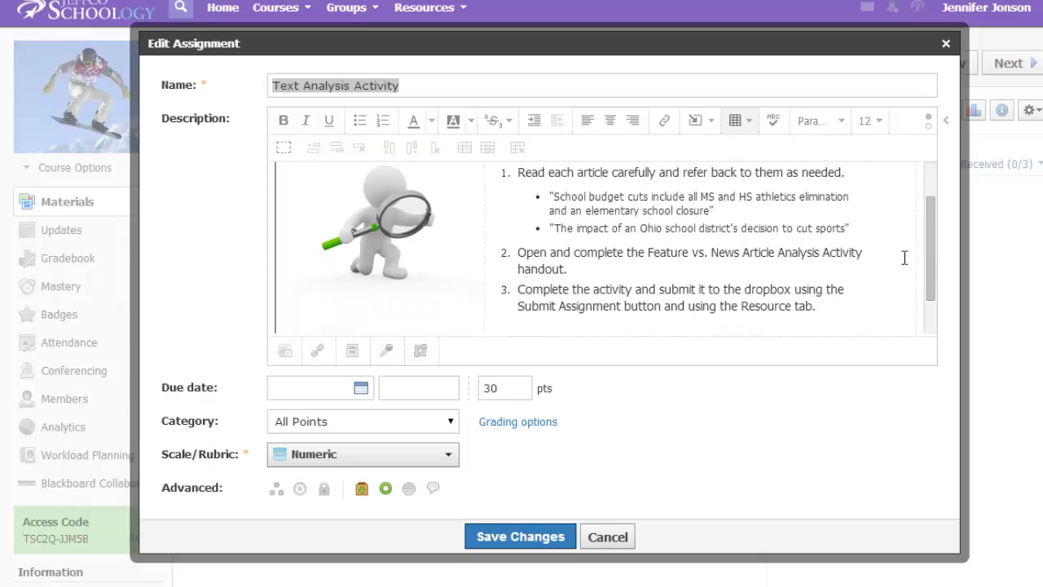
left_click_drag(517, 253, 892, 253)
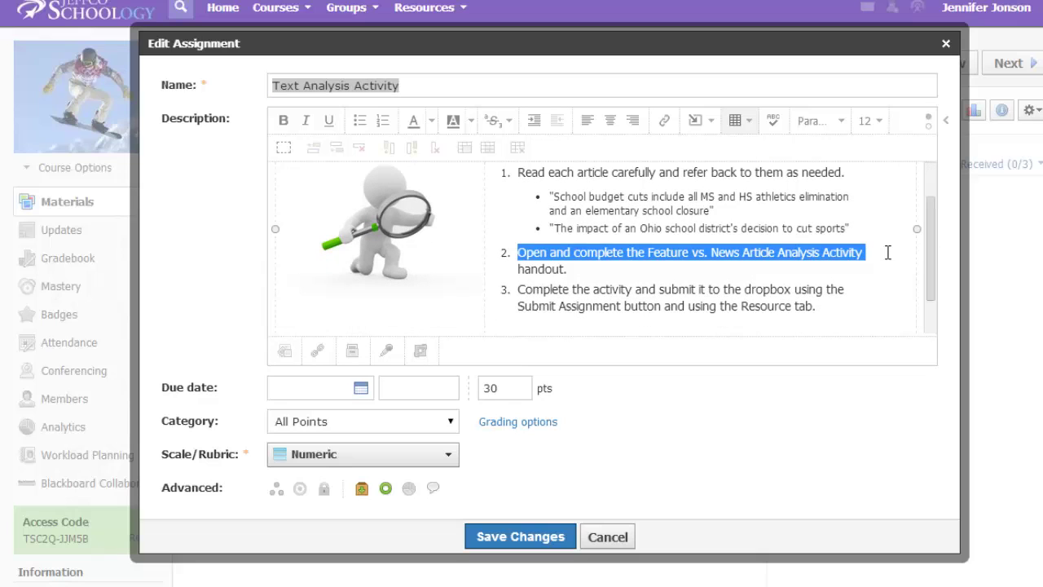
left_click(667, 126)
right_click(573, 174)
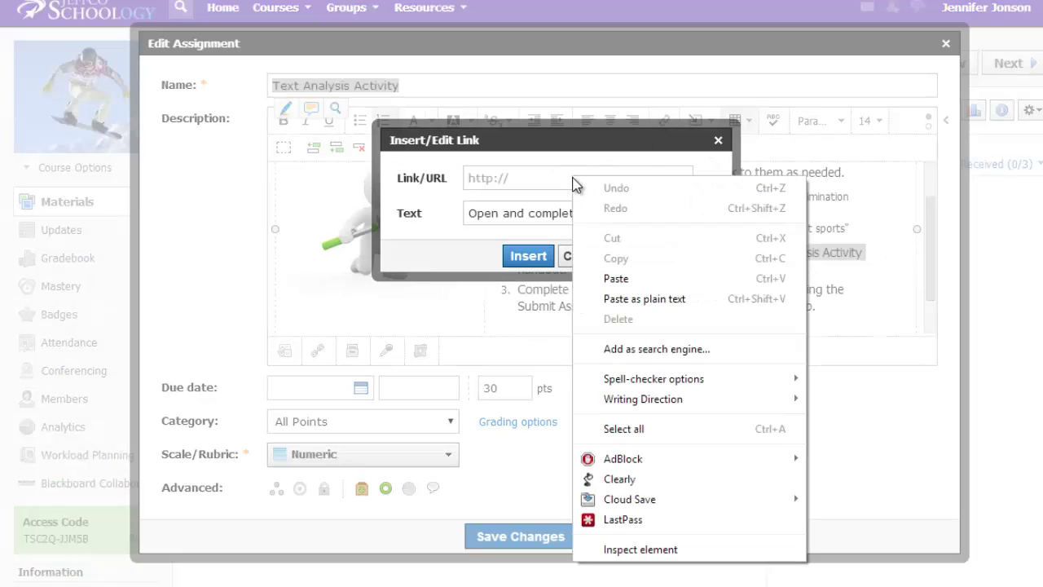
left_click(613, 279)
left_click(530, 258)
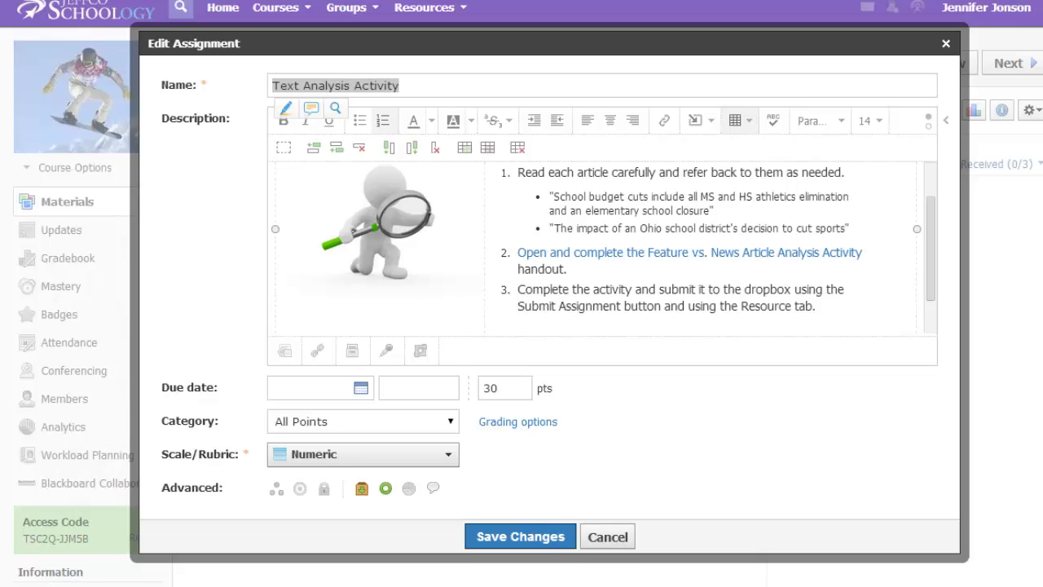
Add "Use the File > Make a Copy option in Google to make your own copy of the handout that you can edit and turn in." after "handout." and save
left_click(607, 269)
type("Use the File > Make a Copy option in Googl")
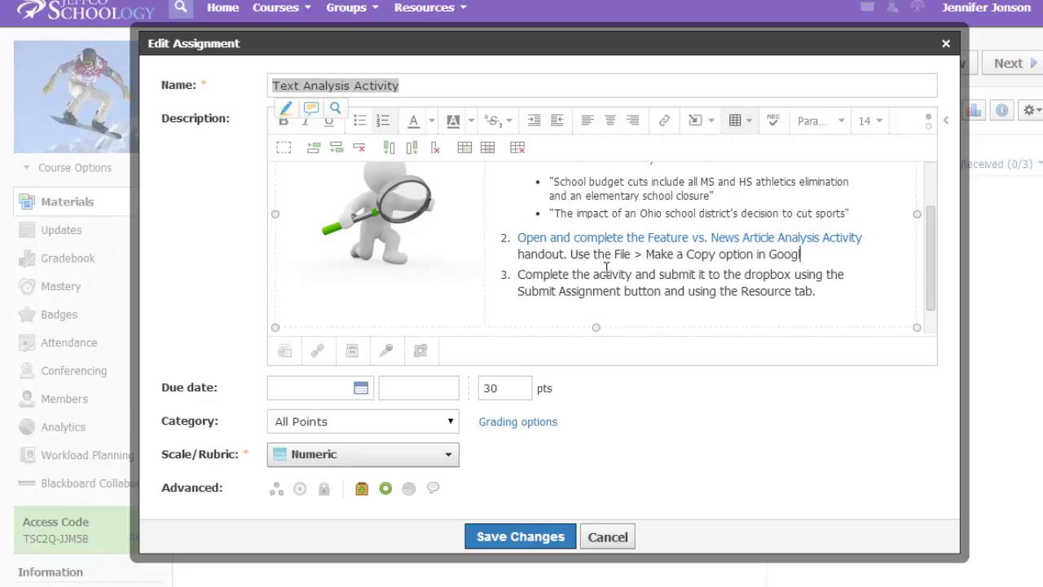
type("e to make your own copy of the handout that you can edit and turn in.")
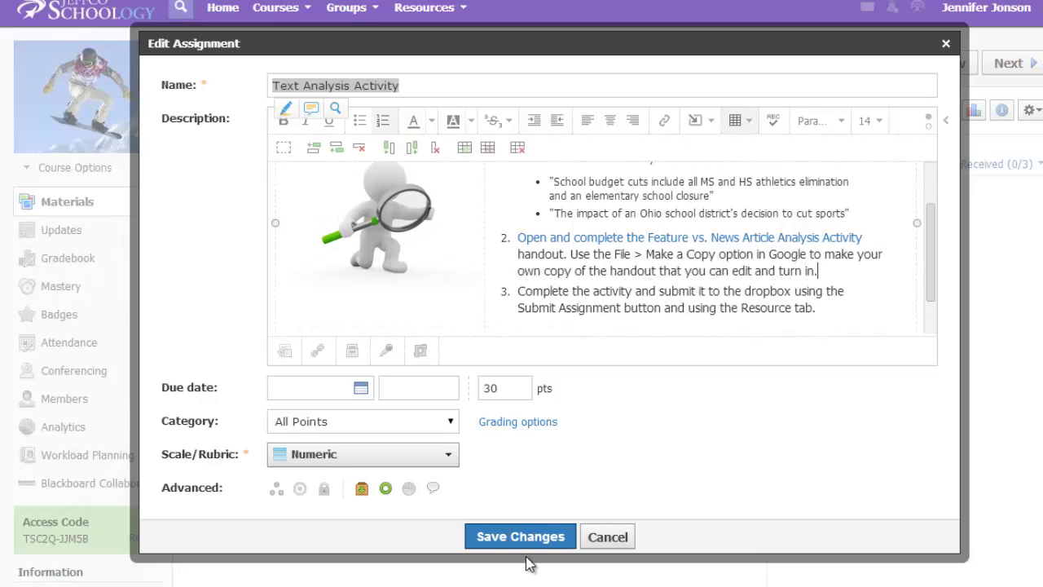
left_click(526, 541)
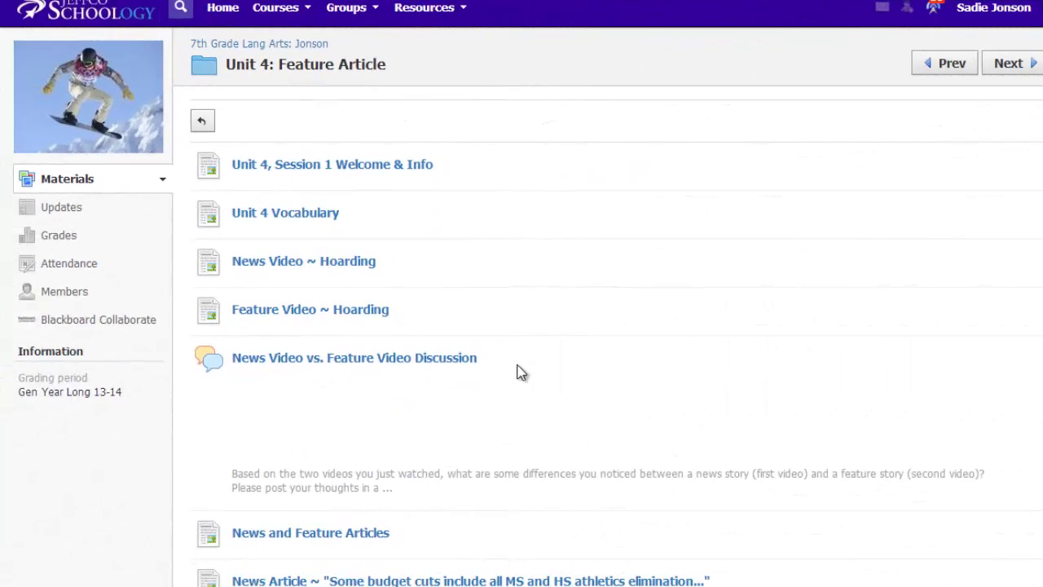
From the student's Text Analysis Activity, open the linked handout and make a copy with the student's name in front of its title
scroll(470, 254, "down", 3)
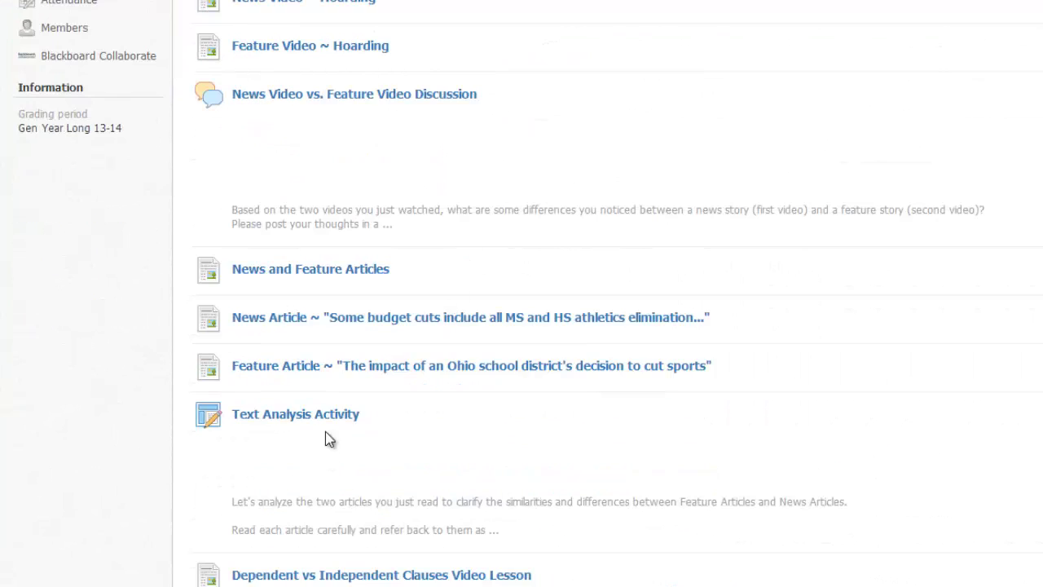
left_click(330, 416)
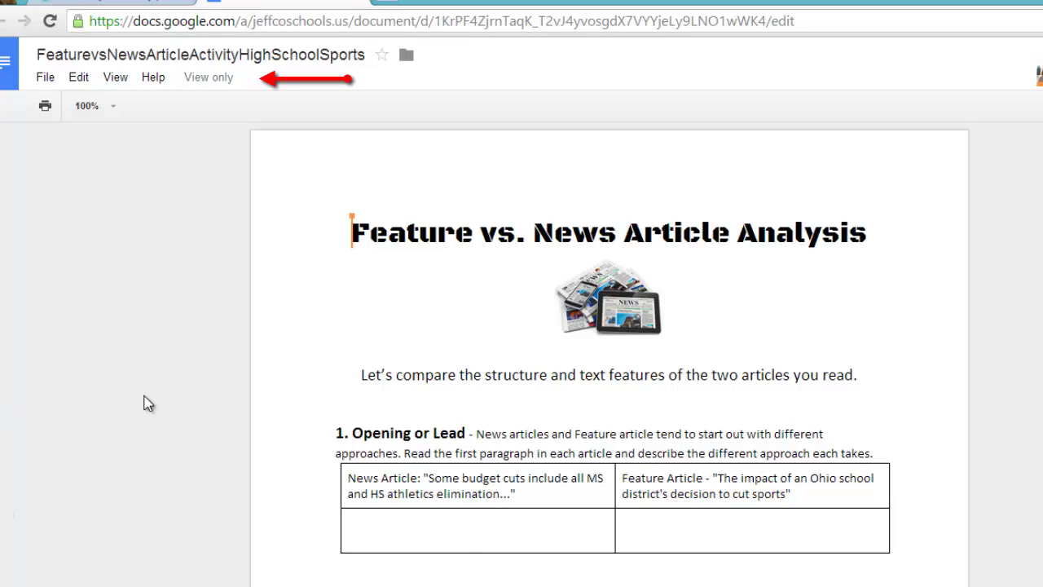
left_click(46, 78)
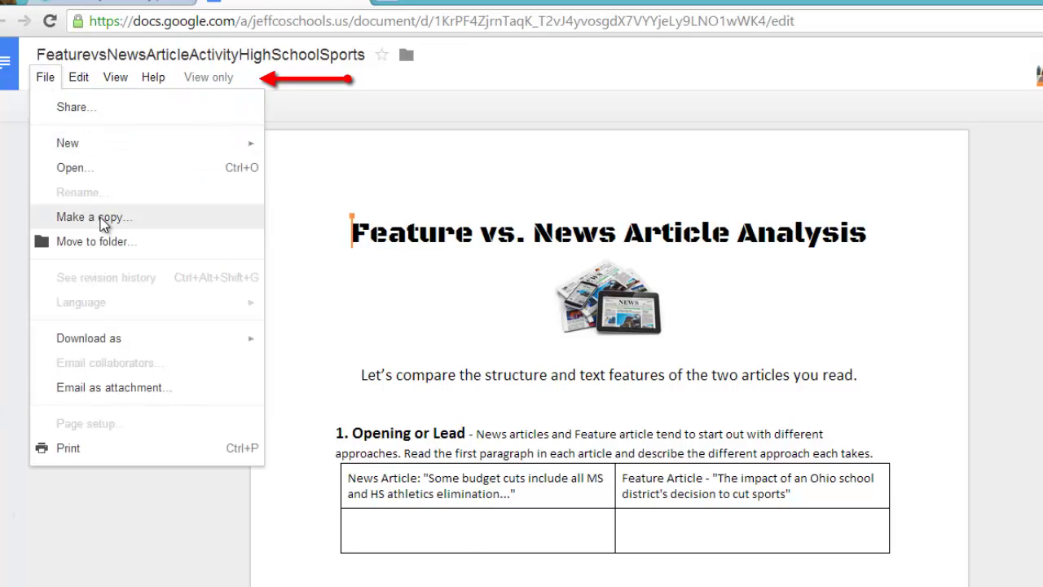
left_click(75, 218)
left_click(503, 372)
type("Sadie J's FeaturevsNewsArticleActivityHigh")
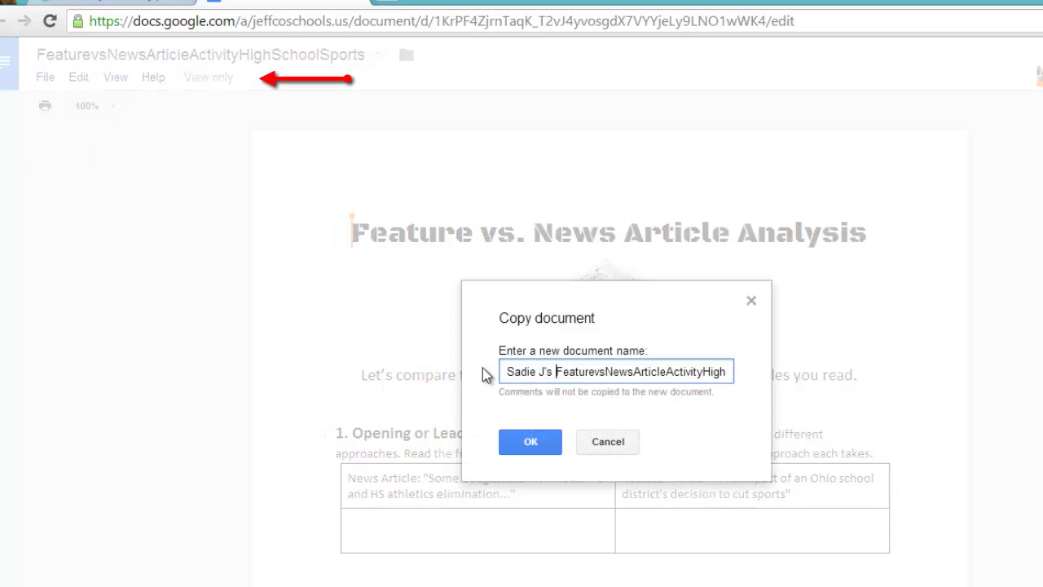
left_click(540, 443)
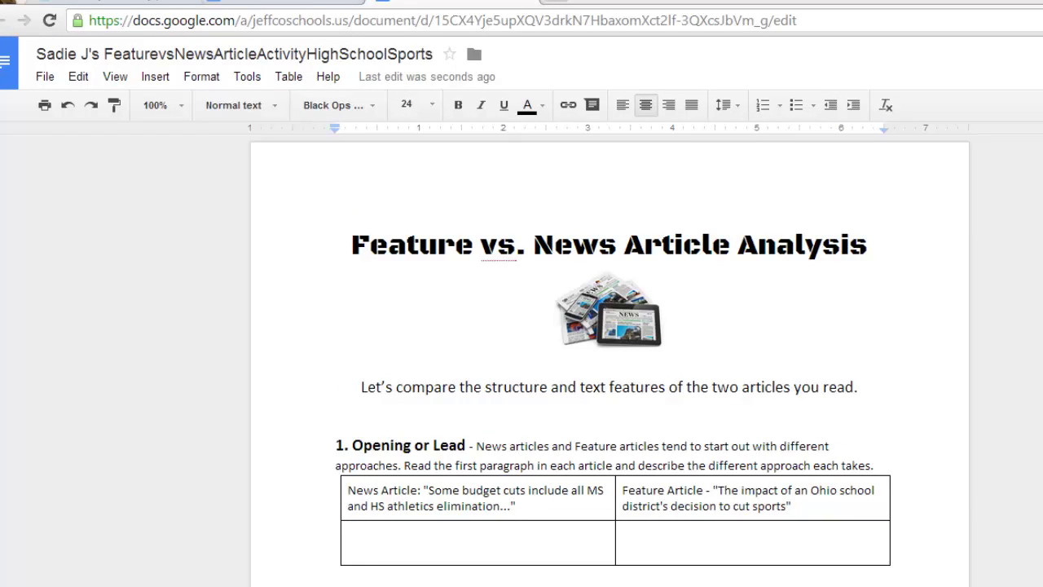
Return to the Text Analysis Activity in Schoology and select the first listed student handout copy from Google Drive for the assignment submission
left_click(118, 6)
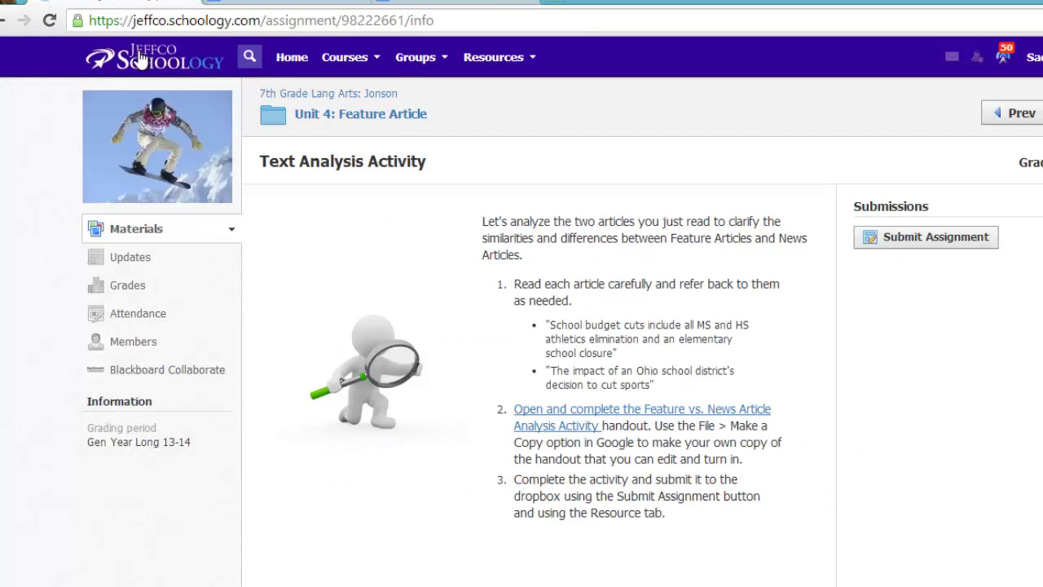
left_click(941, 237)
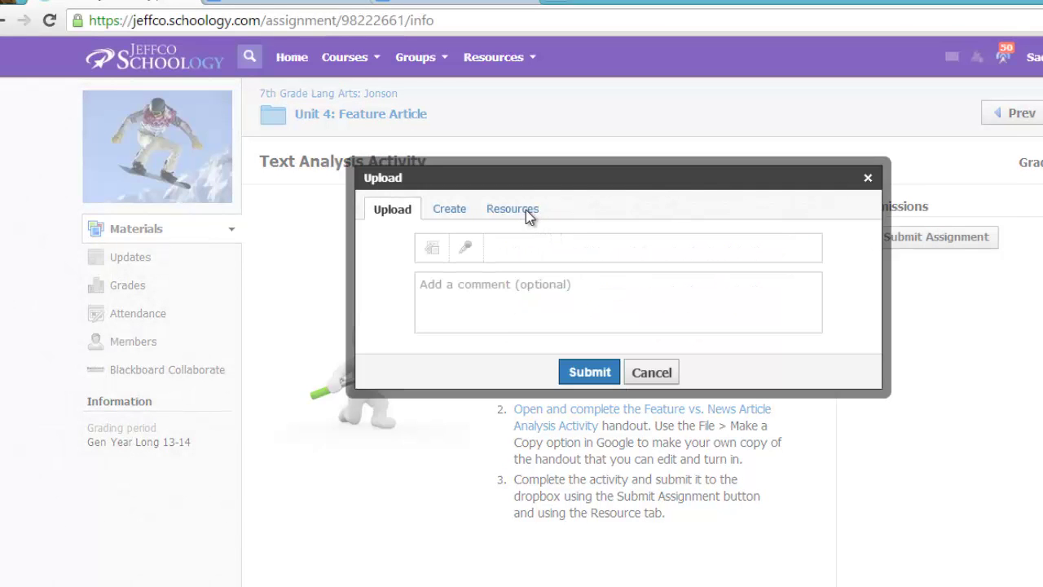
left_click(528, 210)
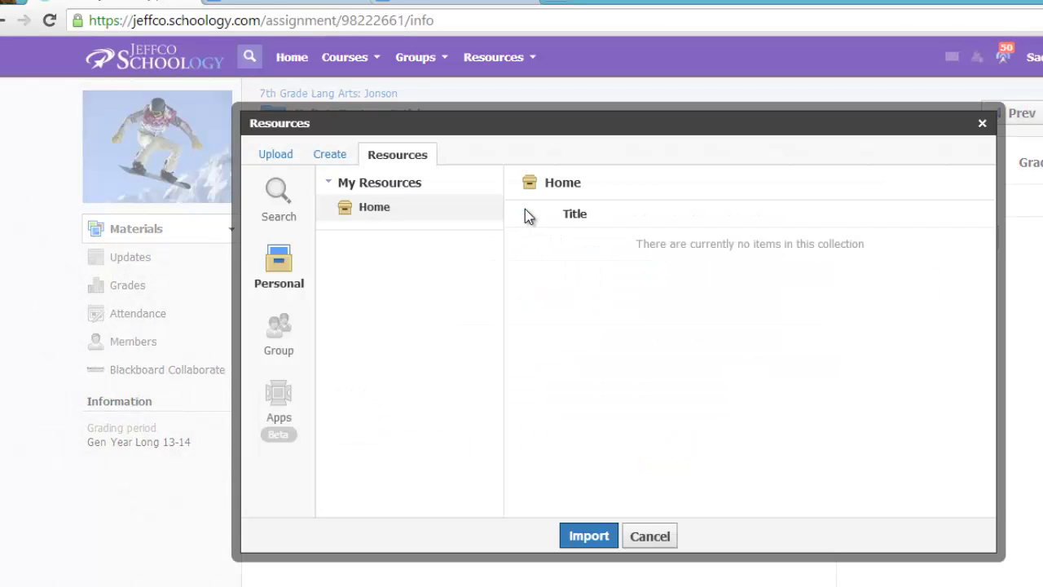
left_click(290, 398)
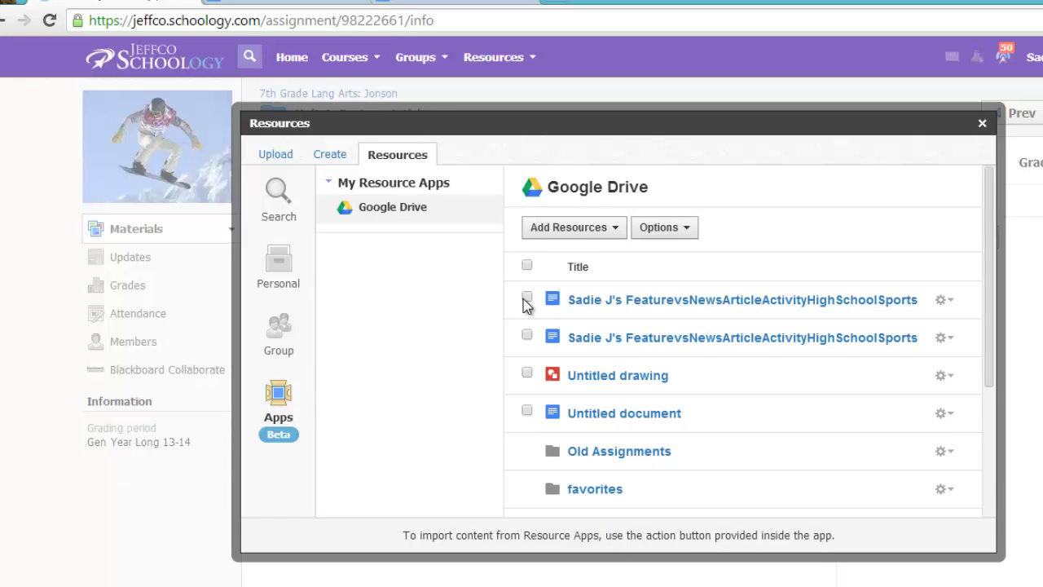
left_click(528, 298)
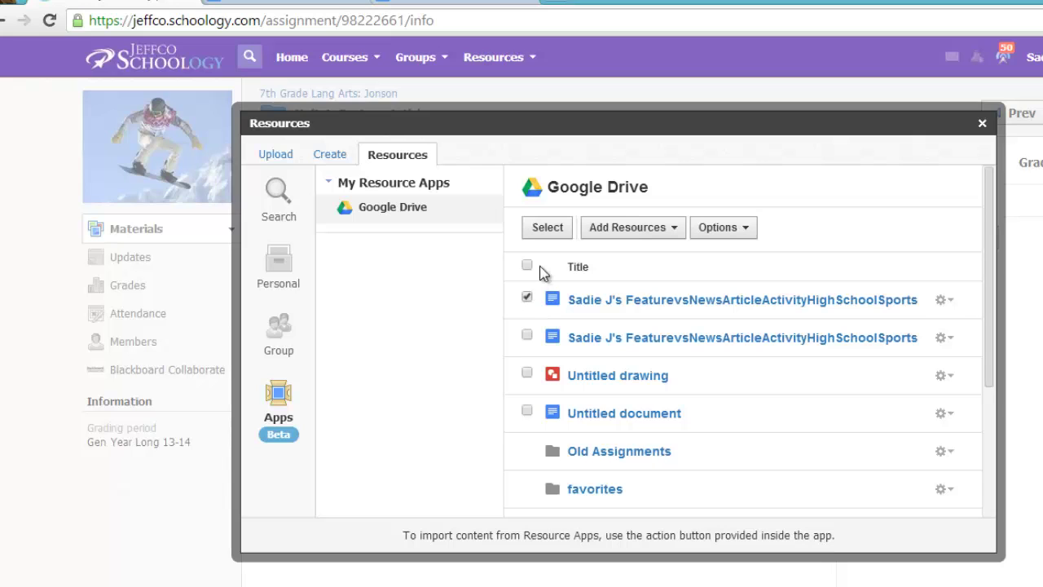
left_click(547, 228)
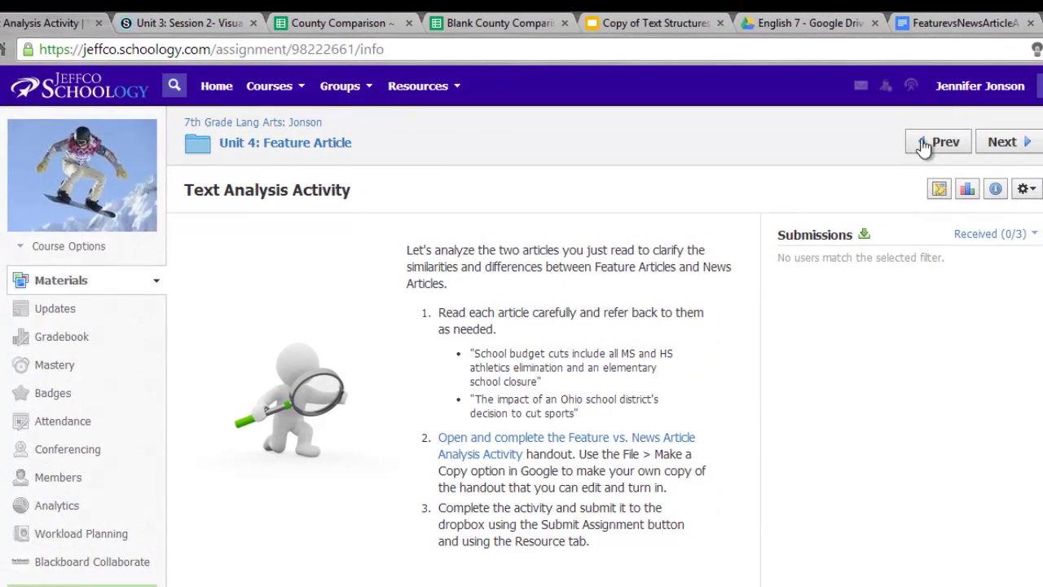
In the teacher's original handout, correct "Feature article" to "Feature articles" in the Opening or Lead instructions
left_click(958, 23)
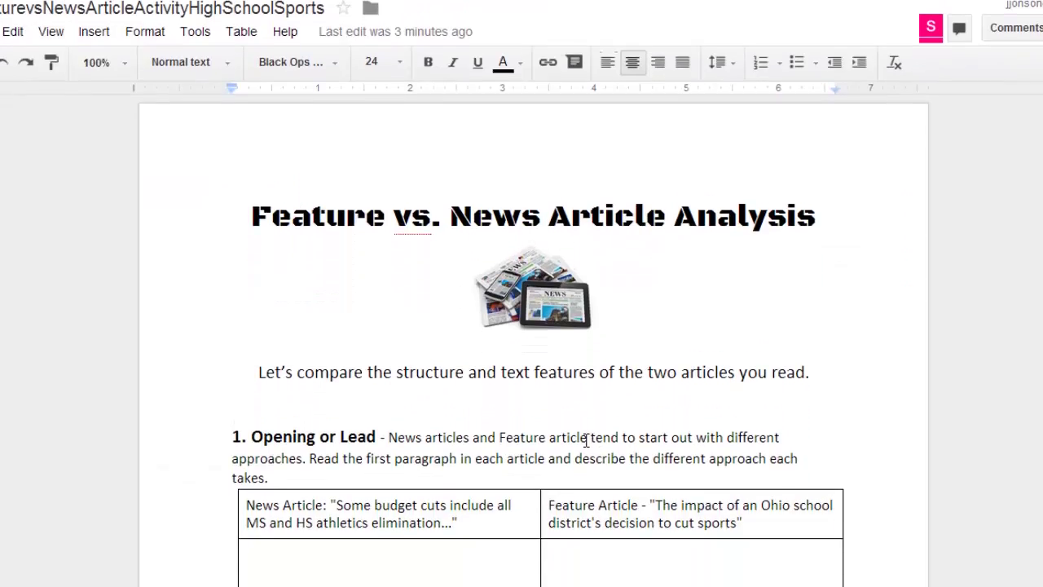
left_click(587, 437)
type("s")
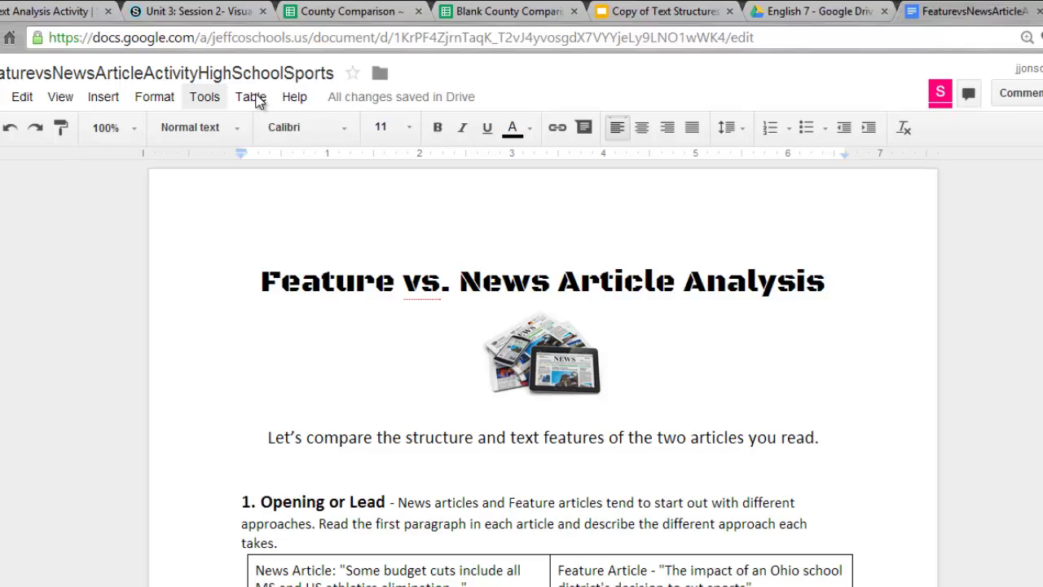
Switch to the Blank County Comparison ~ Communication spreadsheet and open its sharing settings
left_click(534, 11)
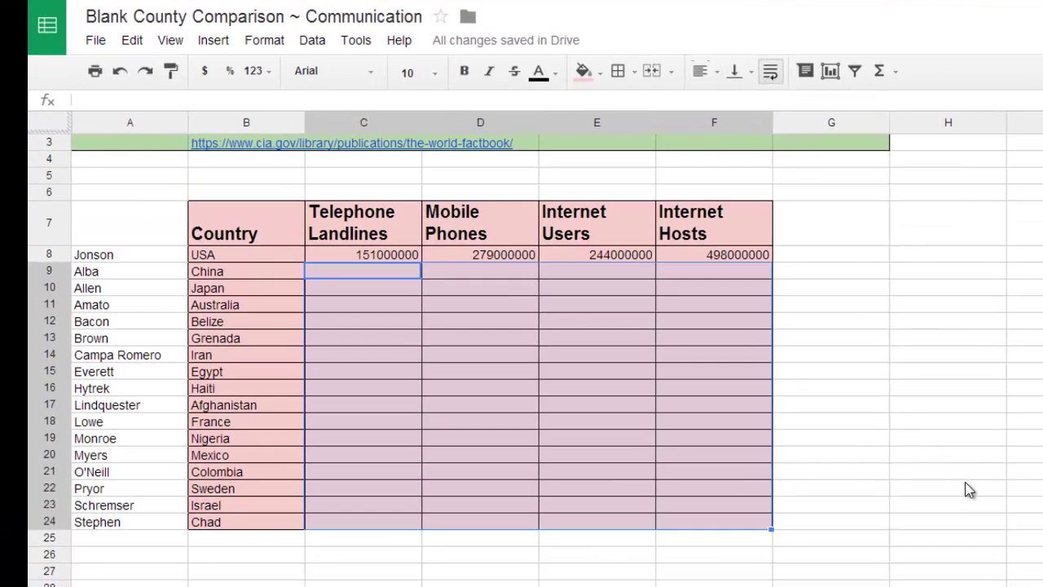
left_click(881, 526)
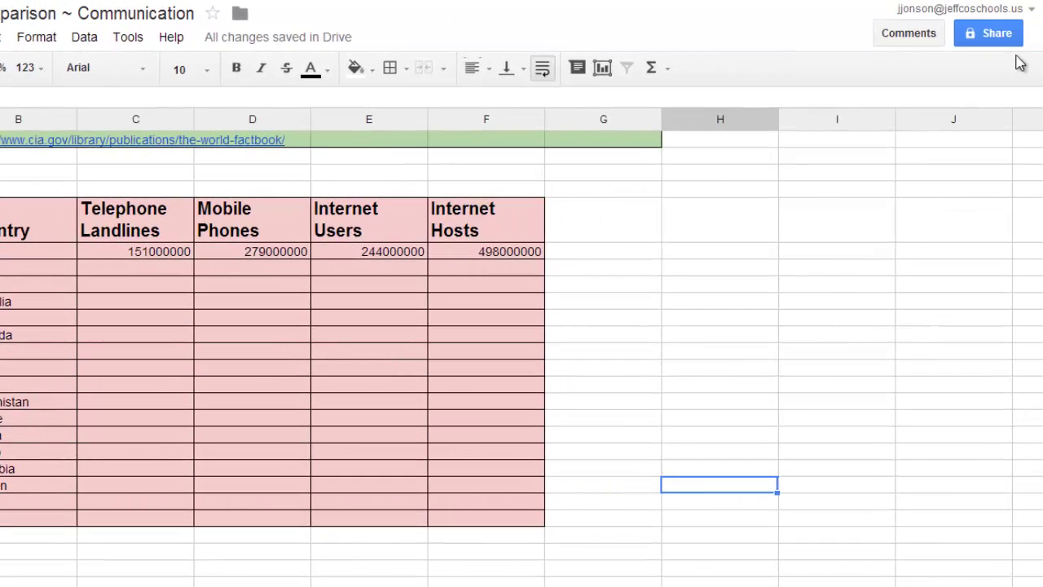
left_click(992, 40)
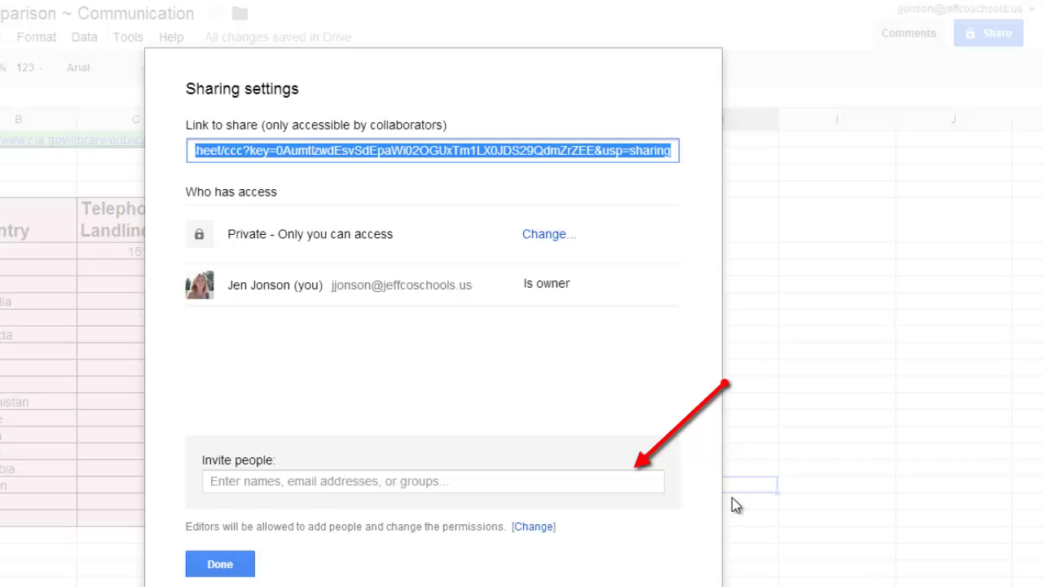
left_click(507, 481)
type("ed")
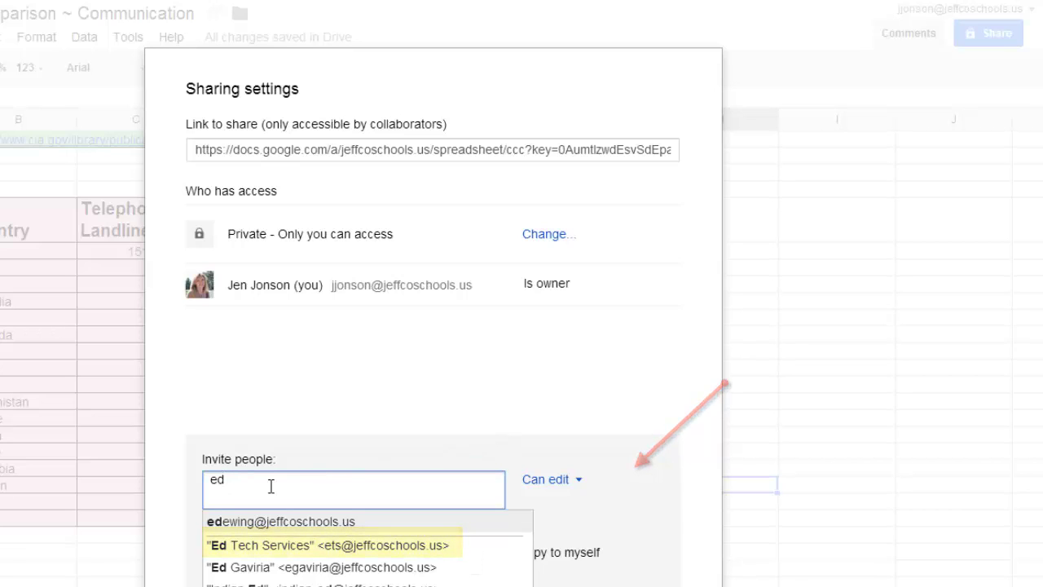
left_click_drag(271, 487, 136, 479)
key("BackSpace")
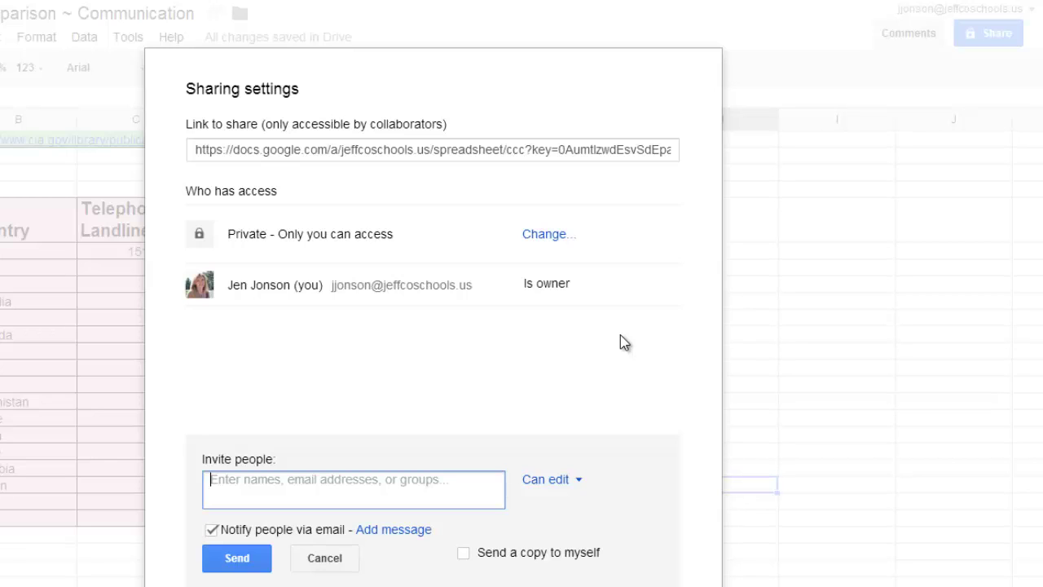
Set the spreadsheet's visibility to Anyone with the link with Can edit access, save it and close the sharing settings
left_click(552, 235)
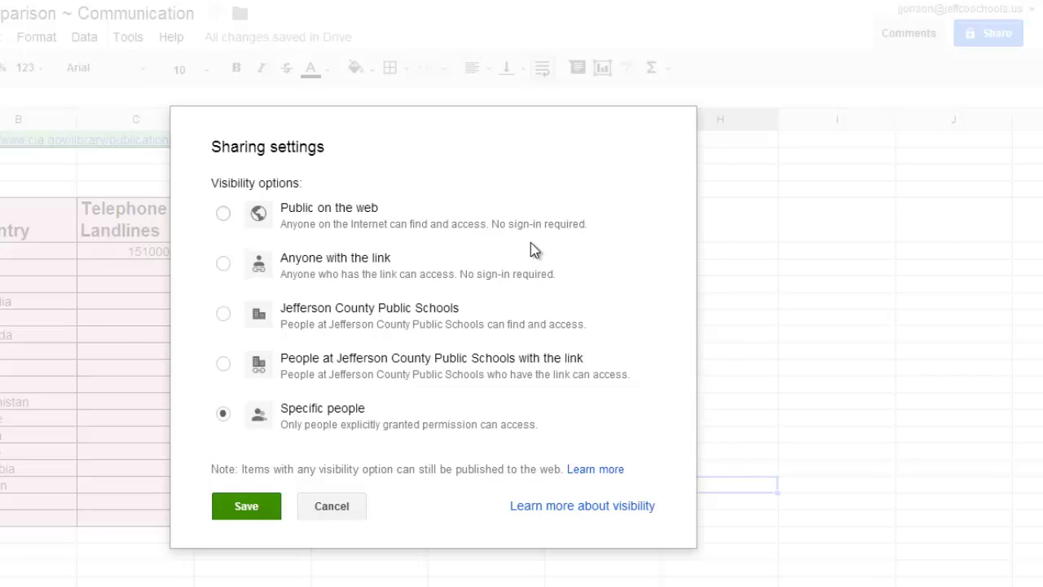
left_click(223, 264)
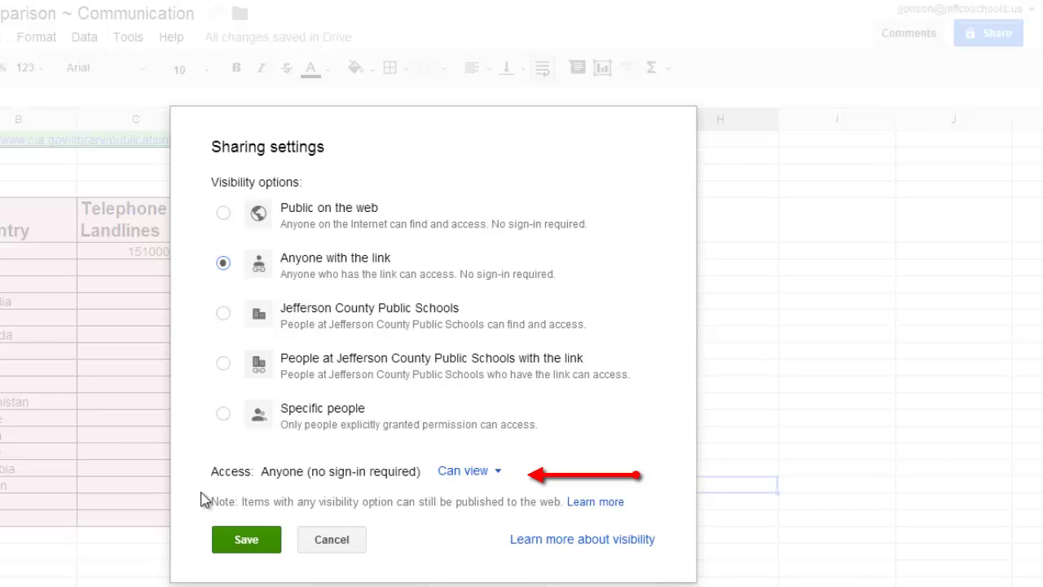
left_click(498, 475)
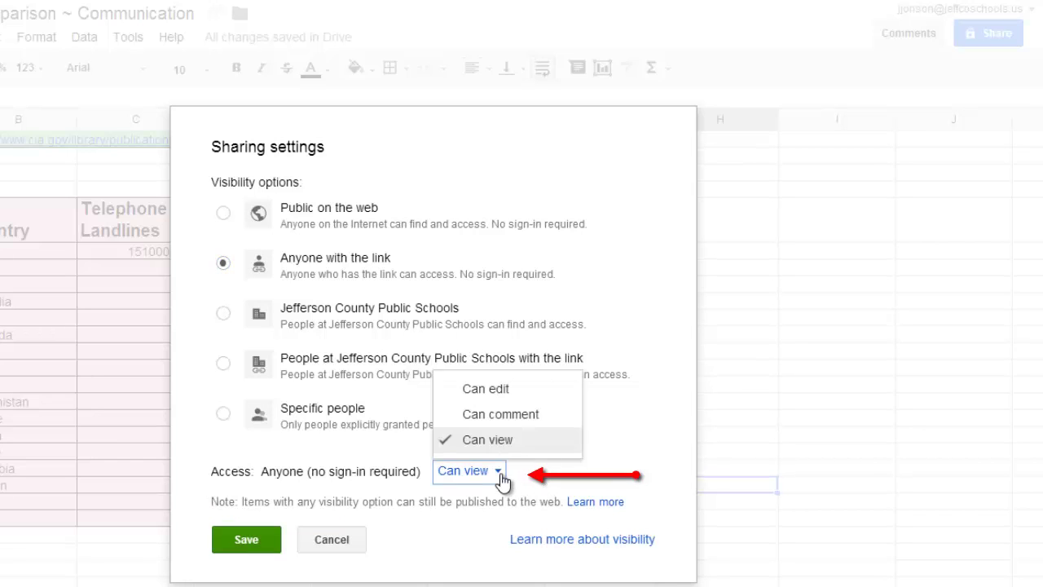
left_click(512, 396)
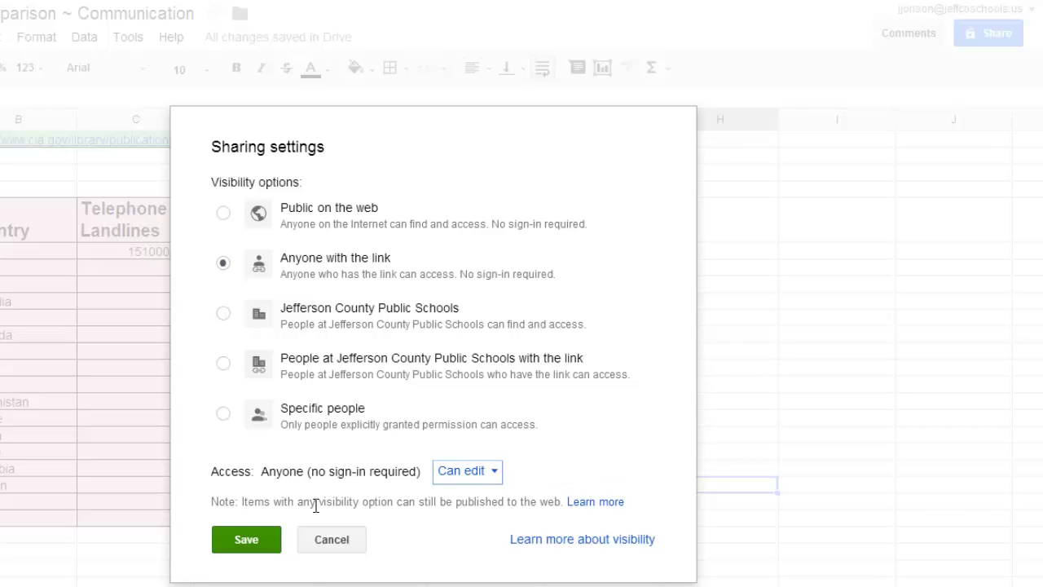
left_click(275, 541)
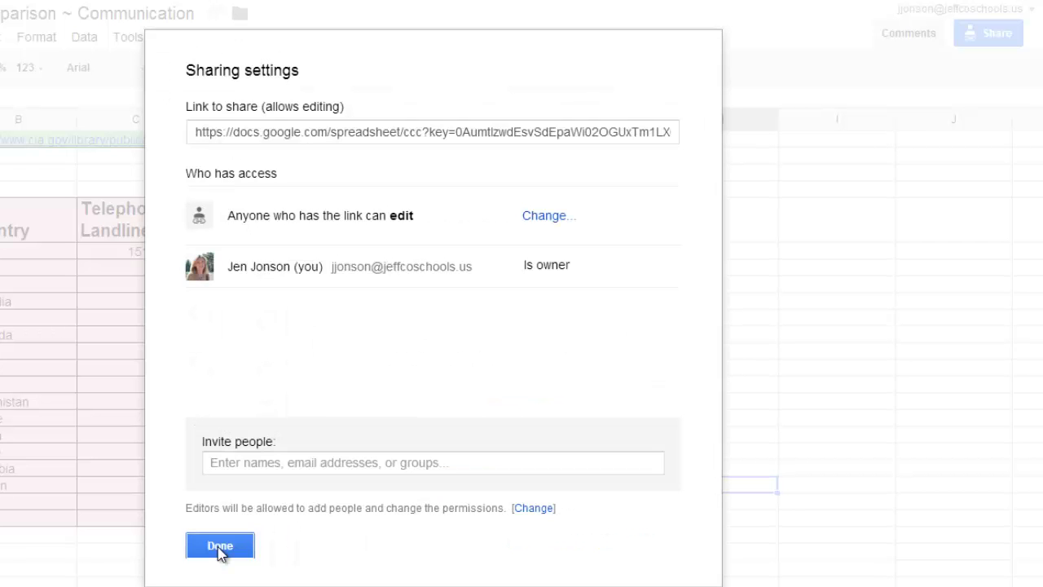
left_click(220, 546)
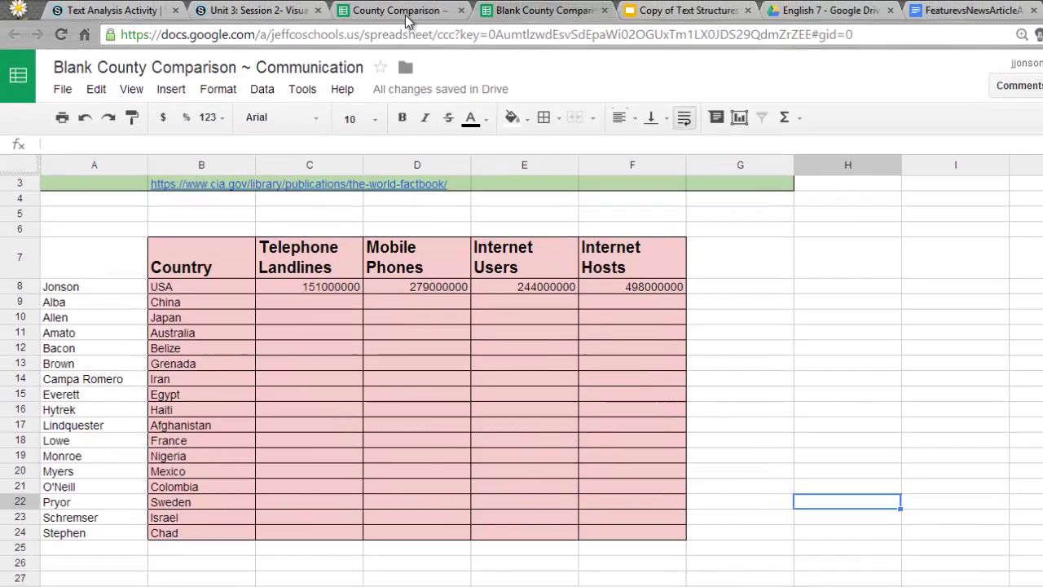
Switch to the completed County Comparison ~ Communication spreadsheet to view its country data and chart
left_click(408, 10)
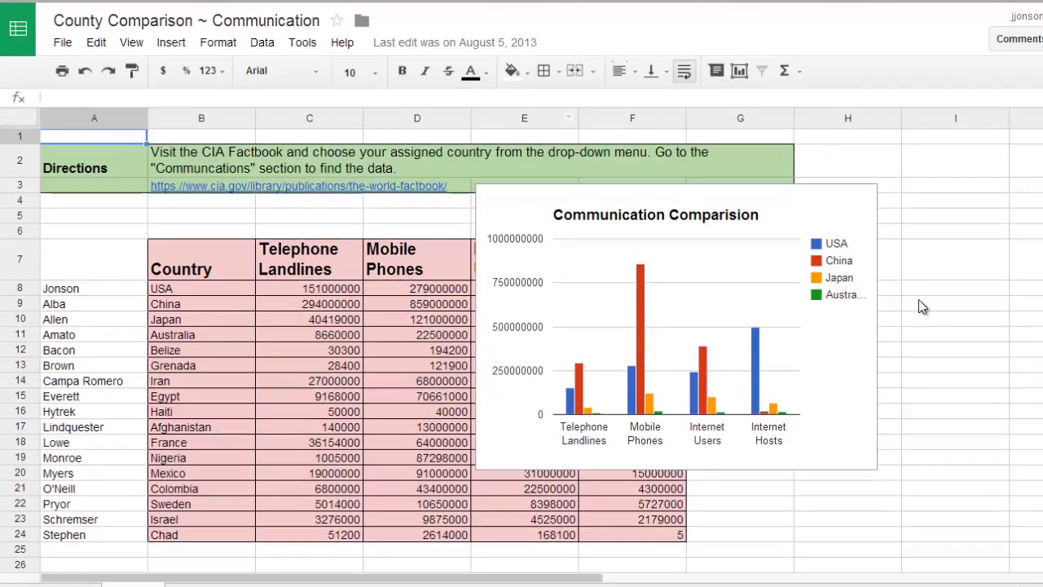